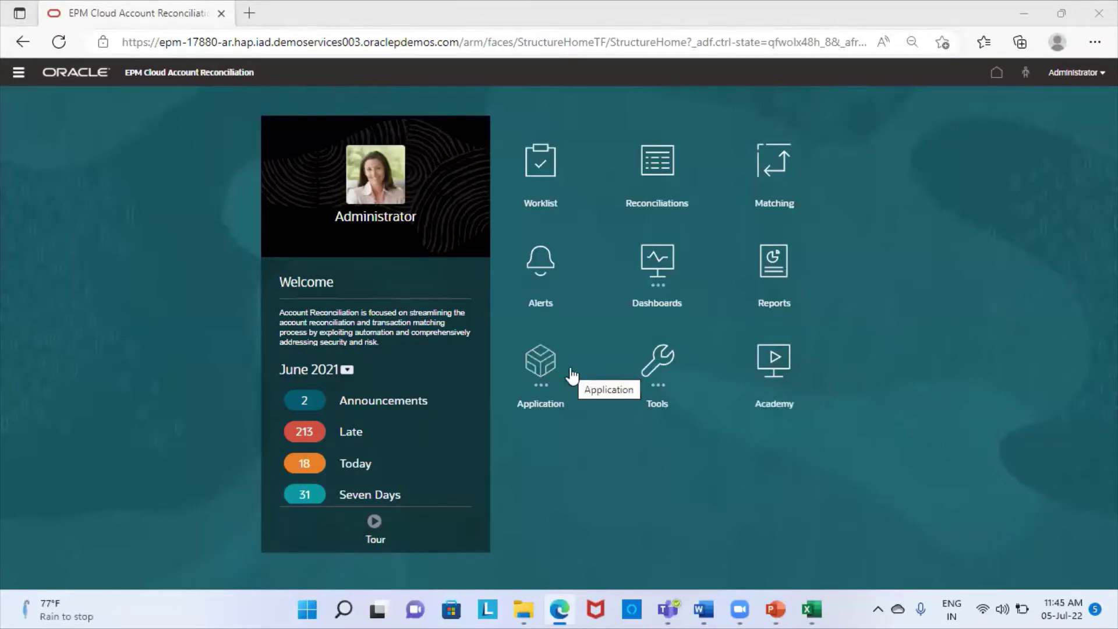
- Review the Accounts Receivable format's balance summary, system adjustments and subsystem adjustments in the application configuration, leaving it unchanged
{"action": "left_click", "coordinate": [543, 367]}
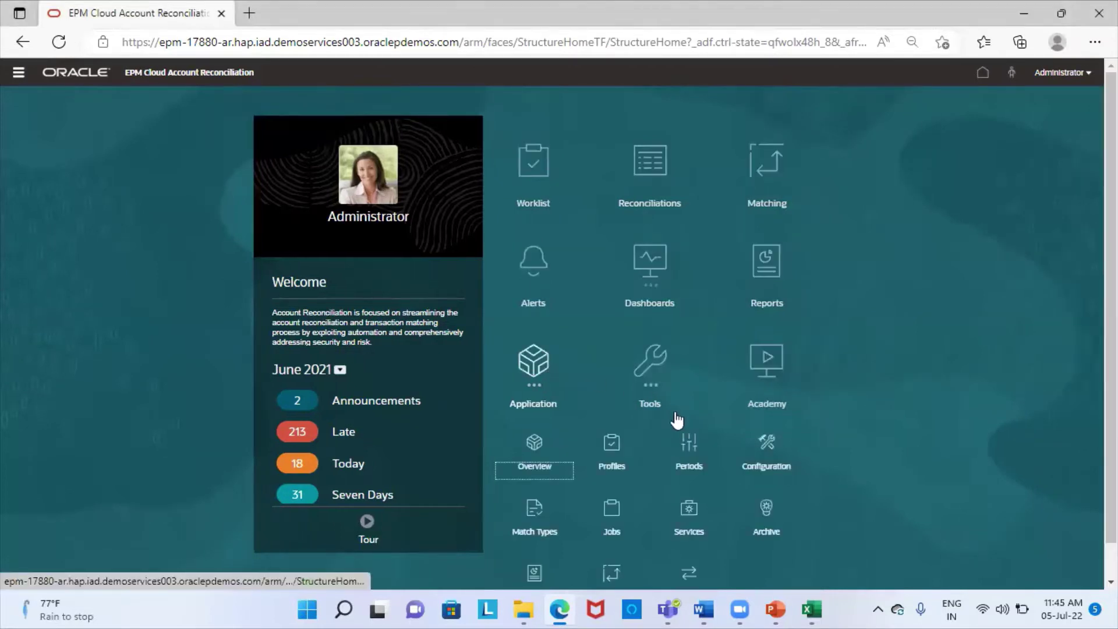
{"action": "left_click", "coordinate": [770, 448]}
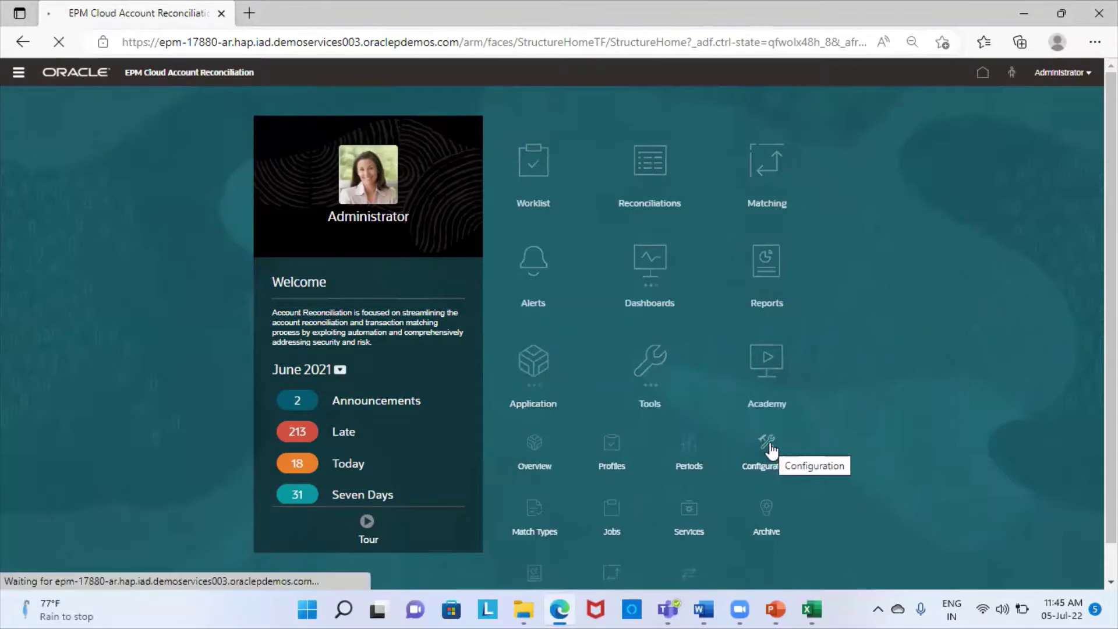
{"action": "scroll", "coordinate": [21, 434], "scroll_direction": "down", "scroll_amount": 1}
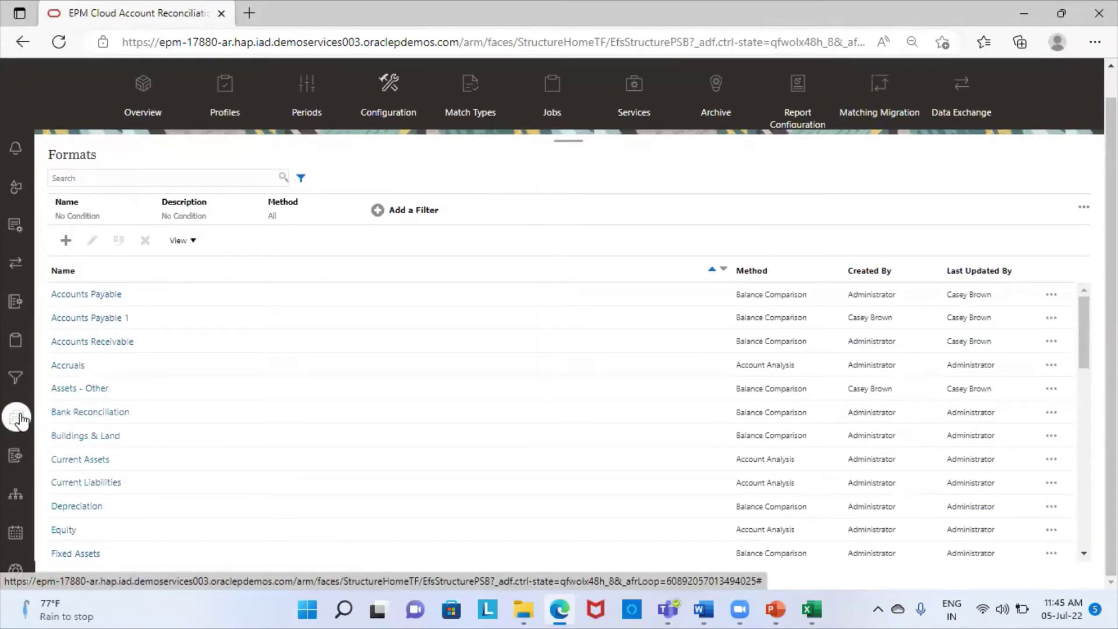
{"action": "left_click", "coordinate": [100, 342]}
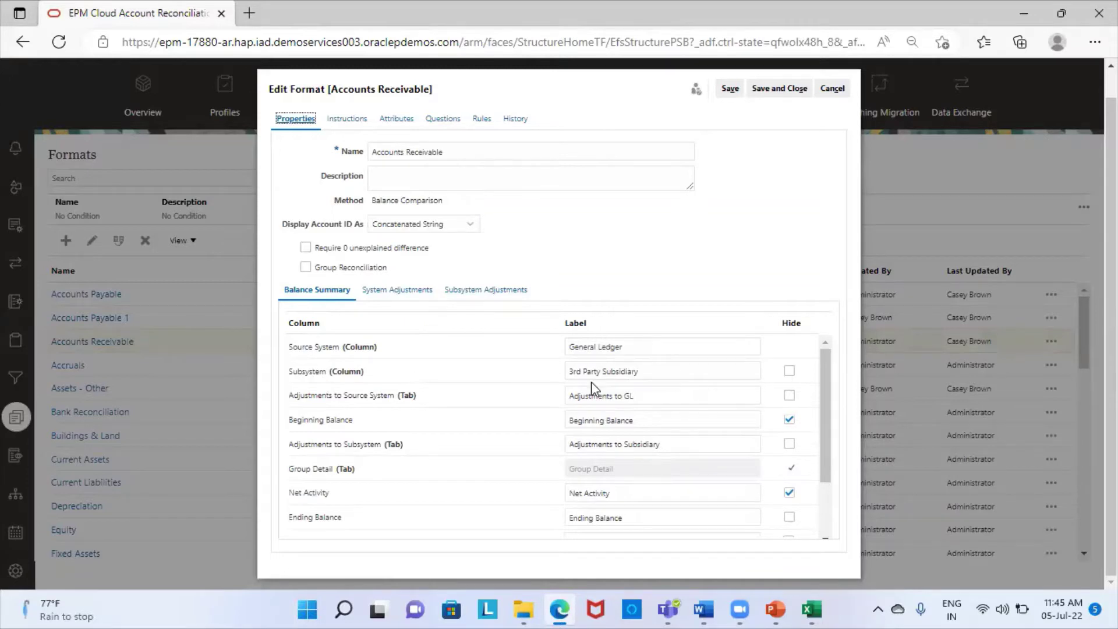
{"action": "left_click", "coordinate": [407, 293]}
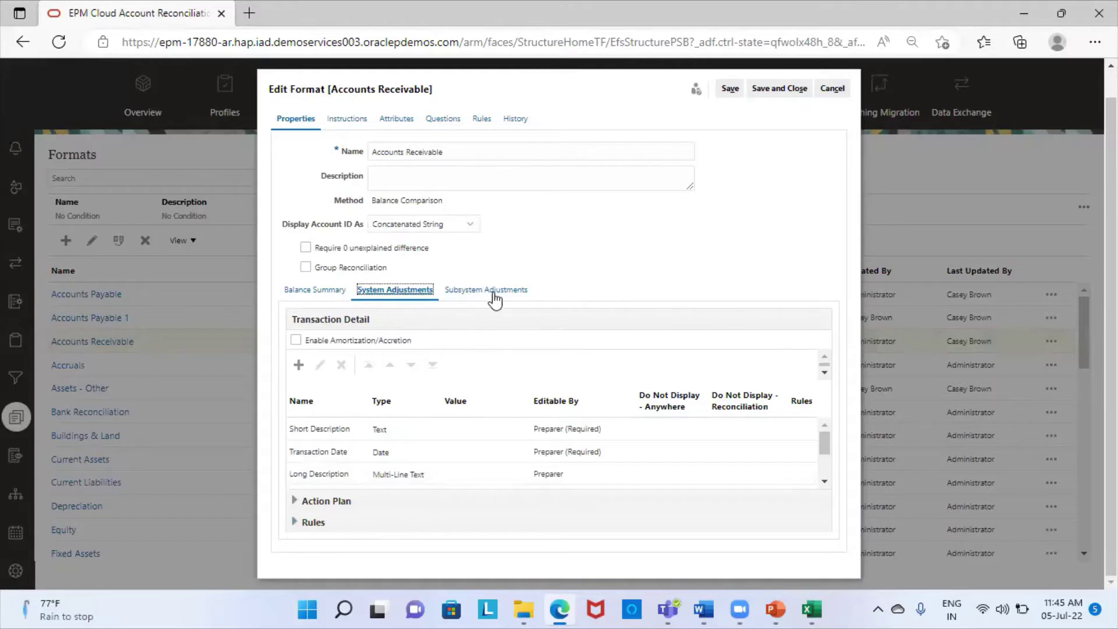
{"action": "left_click", "coordinate": [484, 291]}
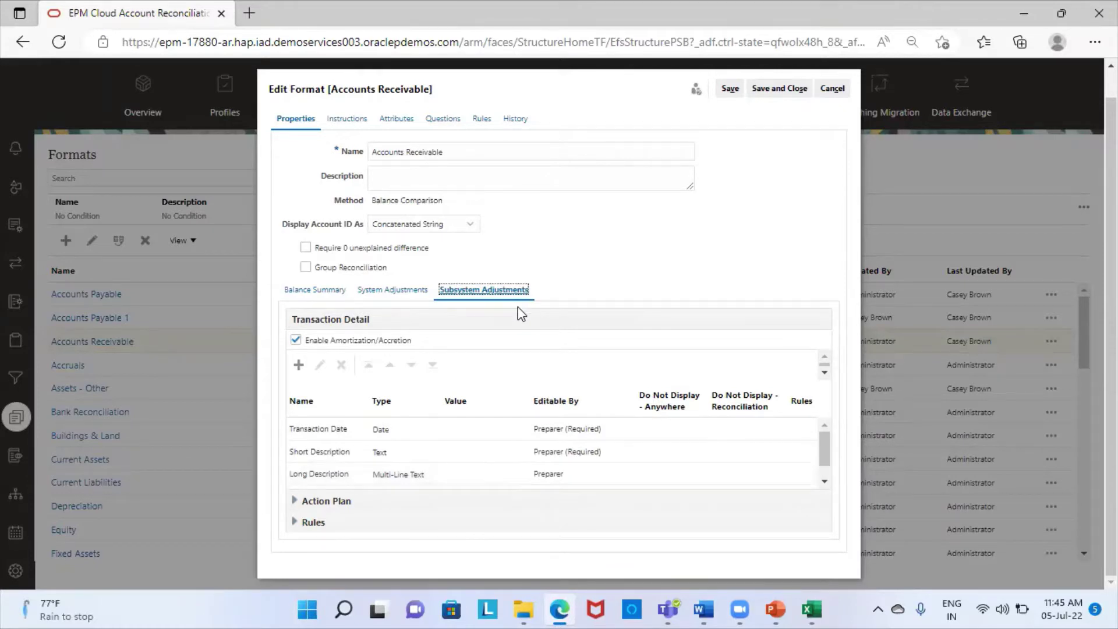
{"action": "left_click", "coordinate": [831, 89]}
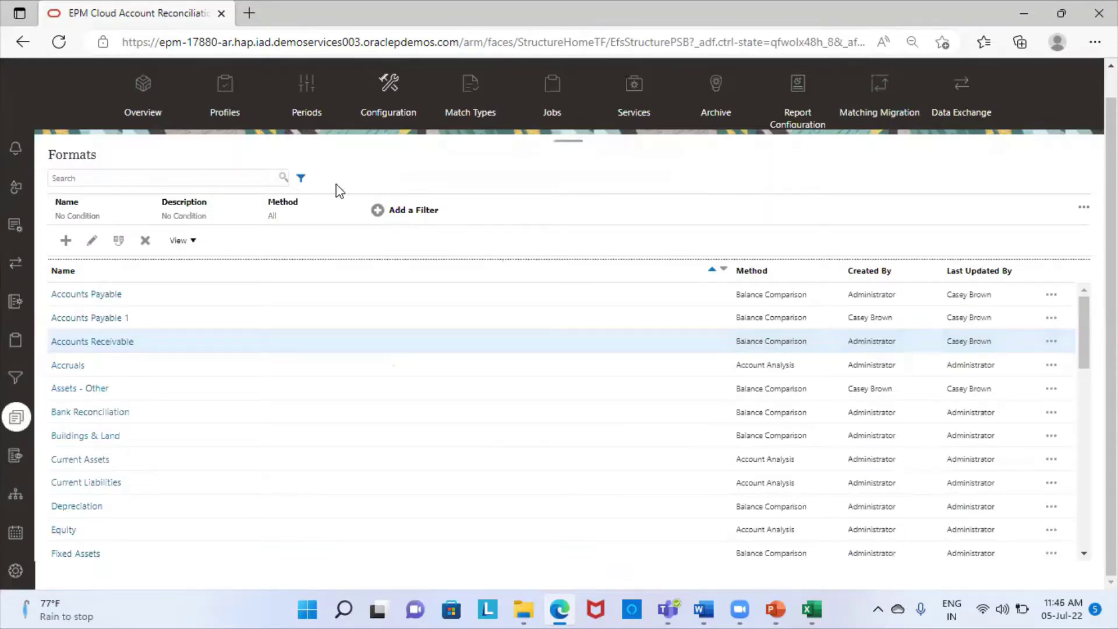
- Create a new profile with account ID 303-ARGL and the name "Accounts Receivable reconciliation"
{"action": "left_click", "coordinate": [229, 104]}
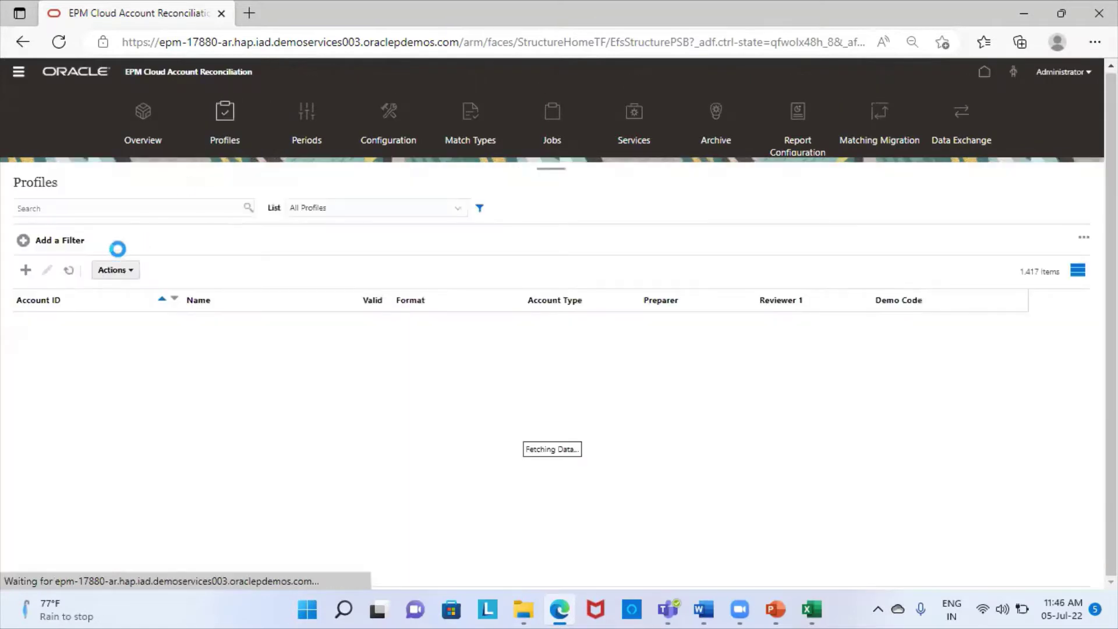
{"action": "left_click", "coordinate": [25, 269]}
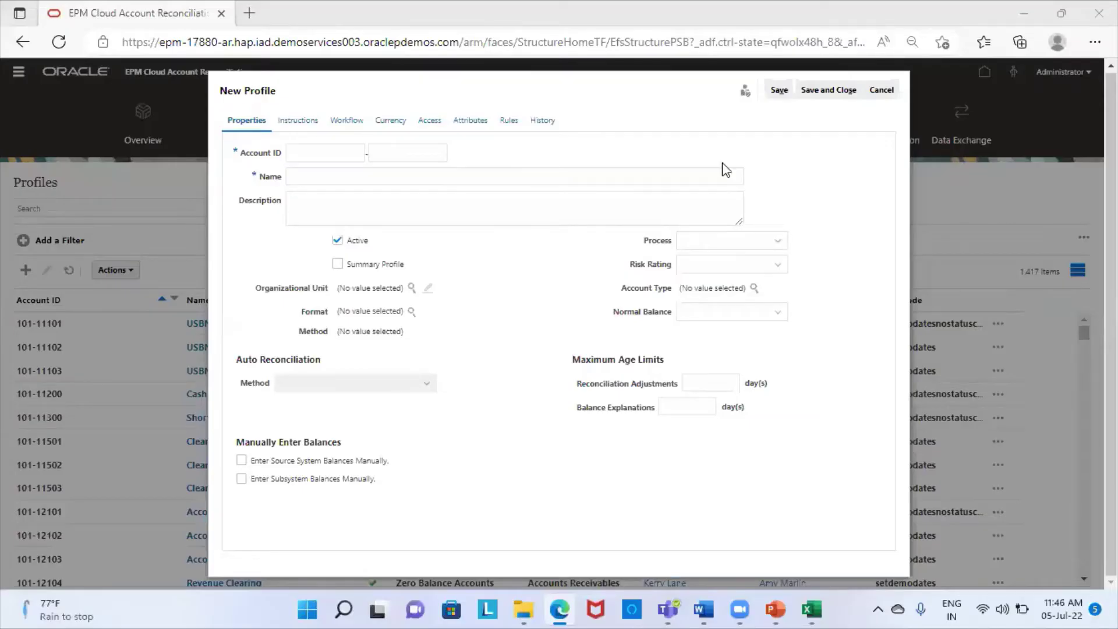
{"action": "left_click", "coordinate": [313, 155]}
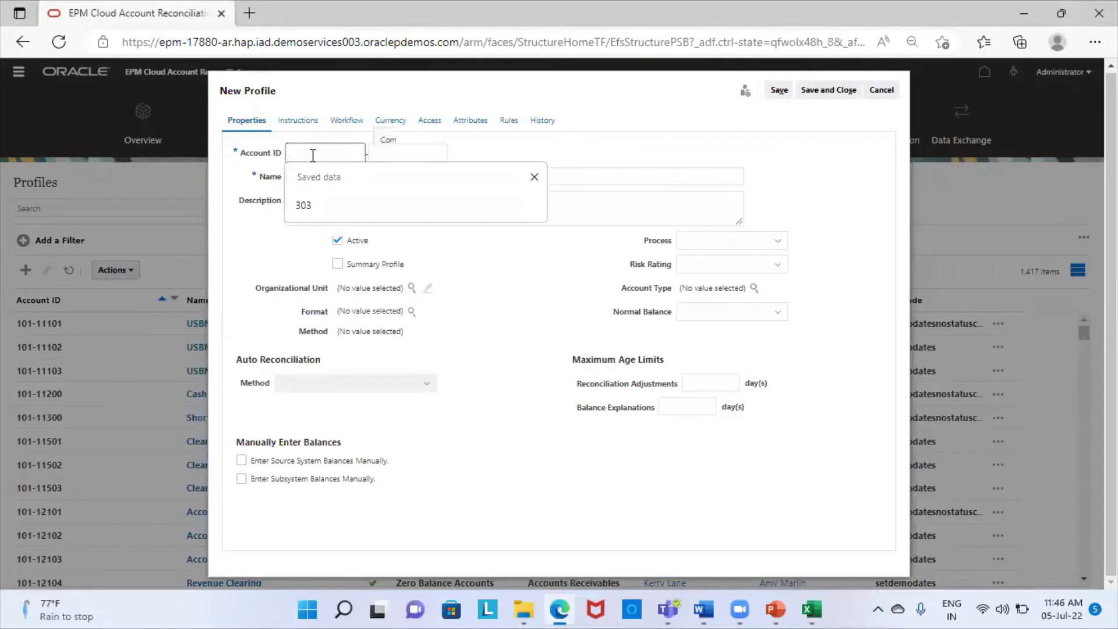
{"action": "type", "text": "303"}
{"action": "left_click", "coordinate": [383, 154]}
{"action": "key", "text": "Caps_Lock"}
{"action": "type", "text": "ARGL"}
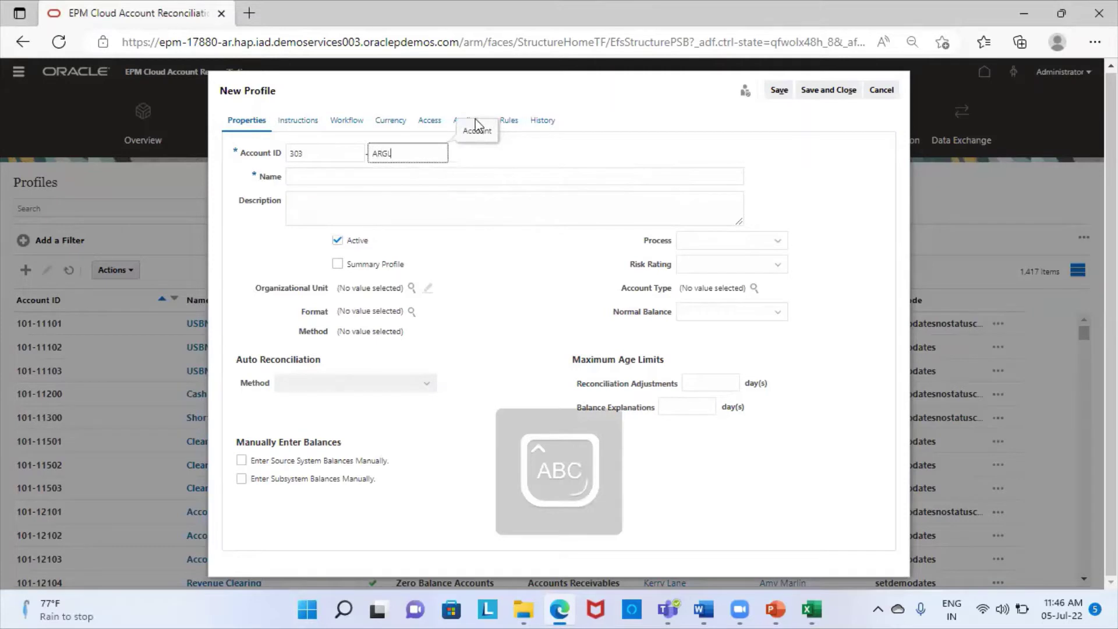
{"action": "left_click", "coordinate": [405, 176]}
{"action": "key", "text": "Caps_Lock"}
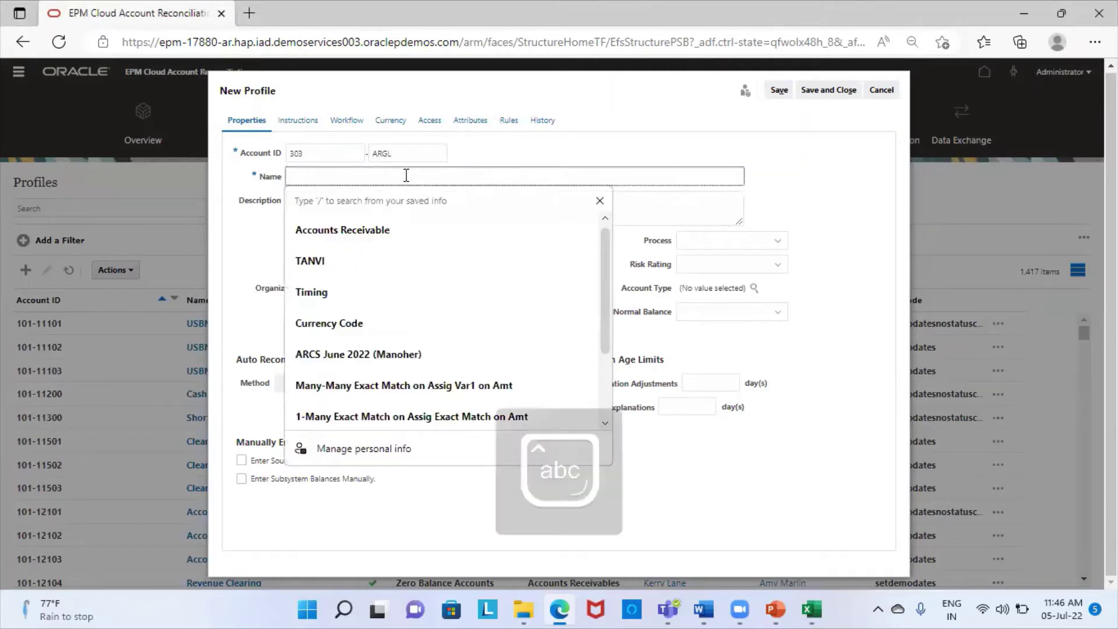
{"action": "left_click", "coordinate": [344, 240]}
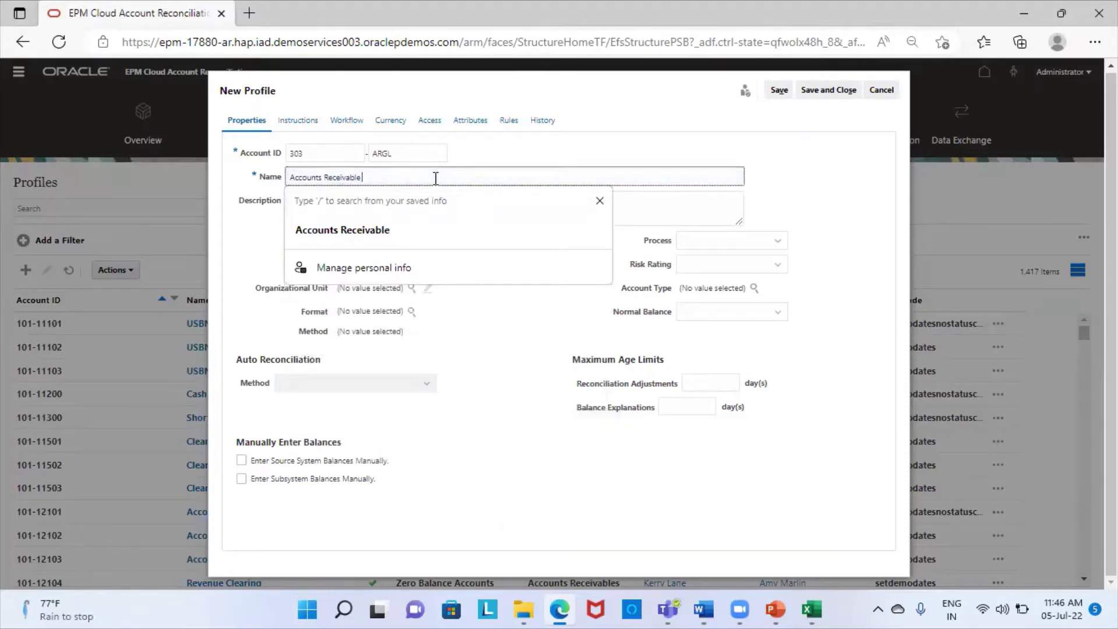
{"action": "type", "text": "reconciliation"}
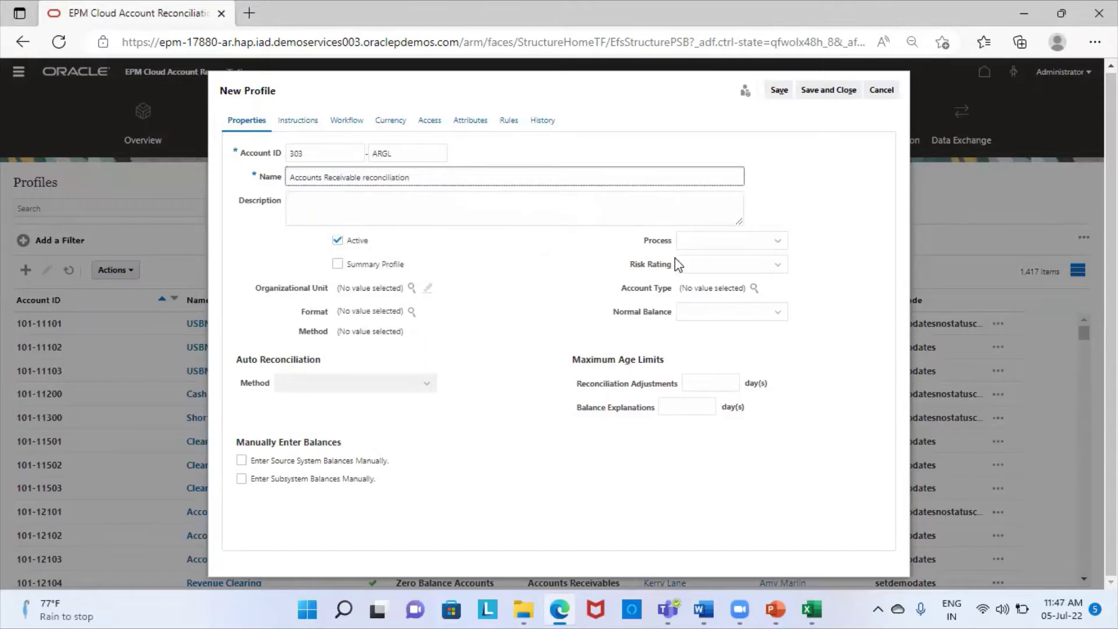
- Set the new profile's process to Balance Sheet and its risk rating to Medium
{"action": "left_click", "coordinate": [719, 245]}
{"action": "left_click", "coordinate": [723, 276]}
{"action": "left_click", "coordinate": [724, 278]}
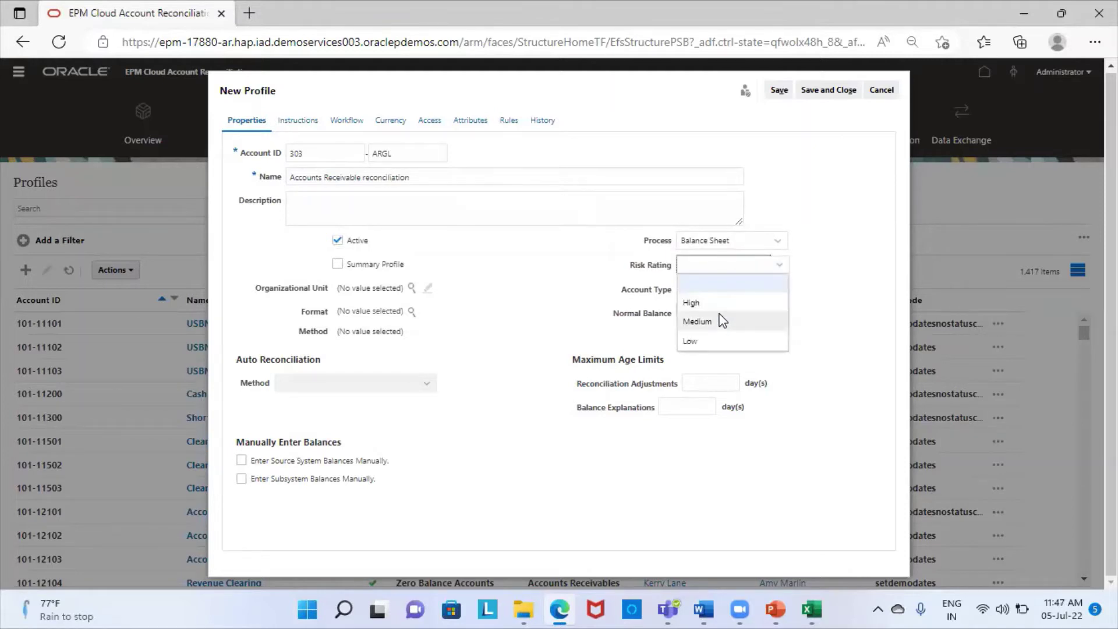
{"action": "left_click", "coordinate": [715, 329]}
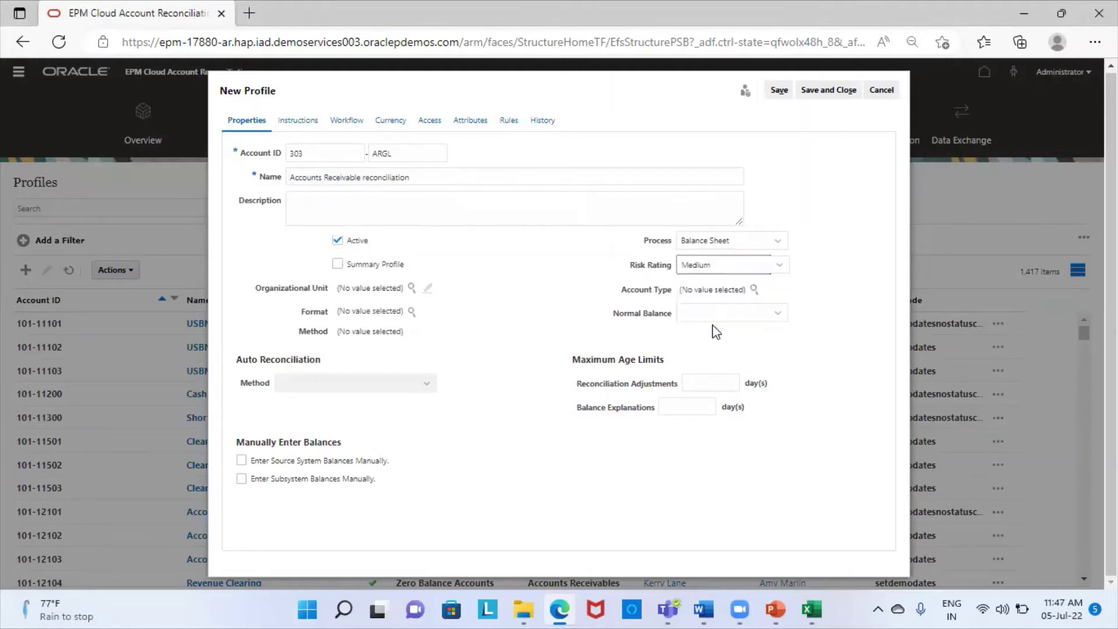
- Assign the Accounts Receivables account type under Assets to the profile and set its normal balance to Debit
{"action": "left_click", "coordinate": [754, 289]}
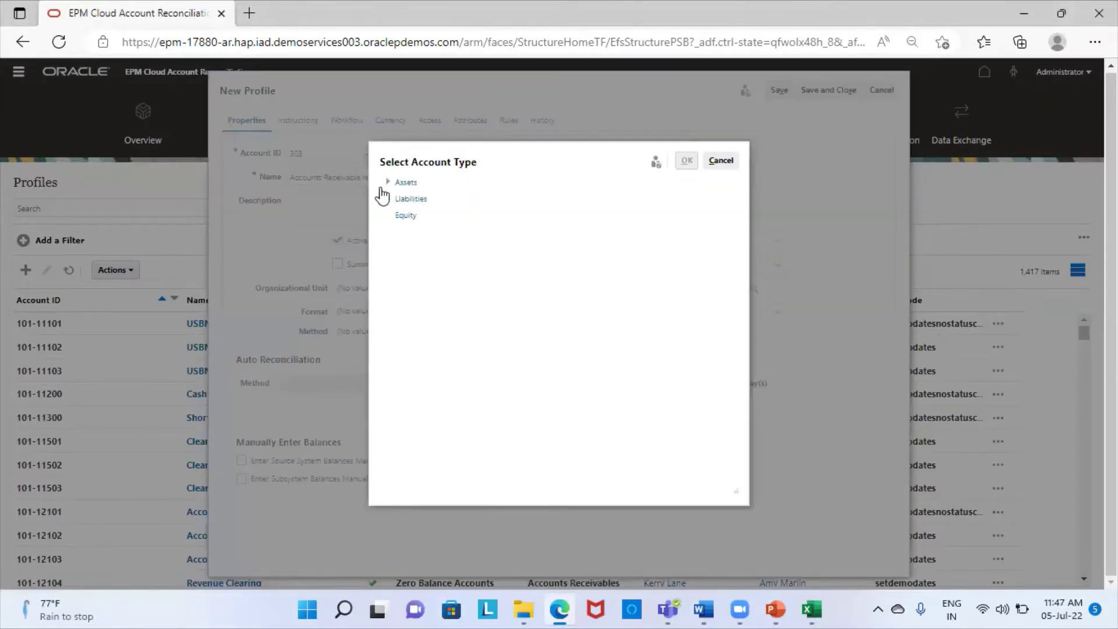
{"action": "left_click", "coordinate": [388, 183]}
{"action": "left_click", "coordinate": [436, 314]}
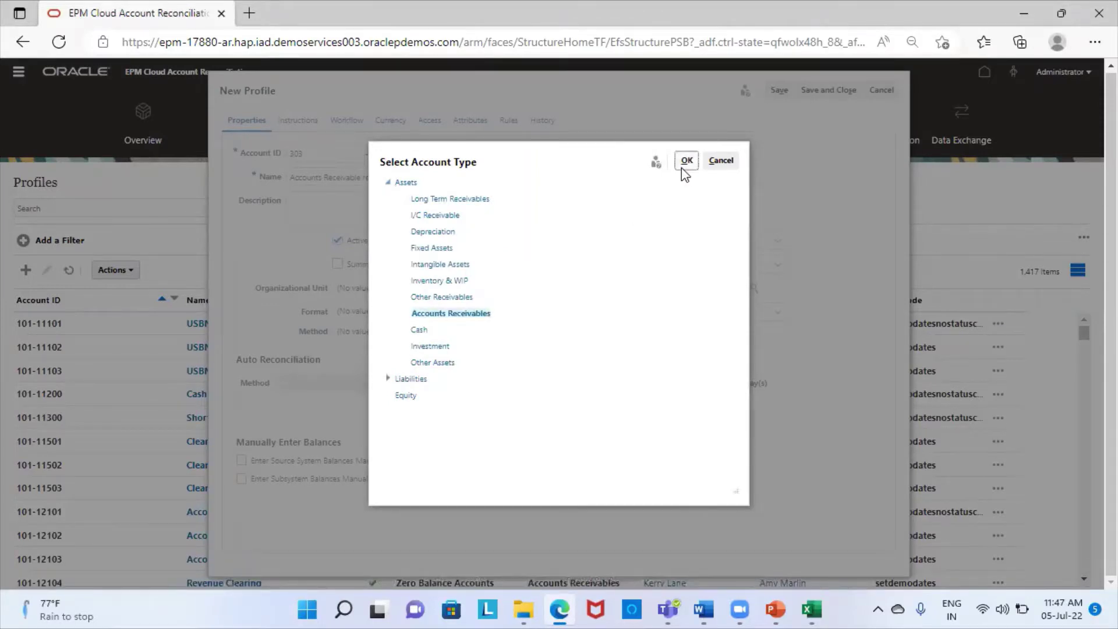
{"action": "left_click", "coordinate": [685, 167]}
{"action": "left_click", "coordinate": [700, 324]}
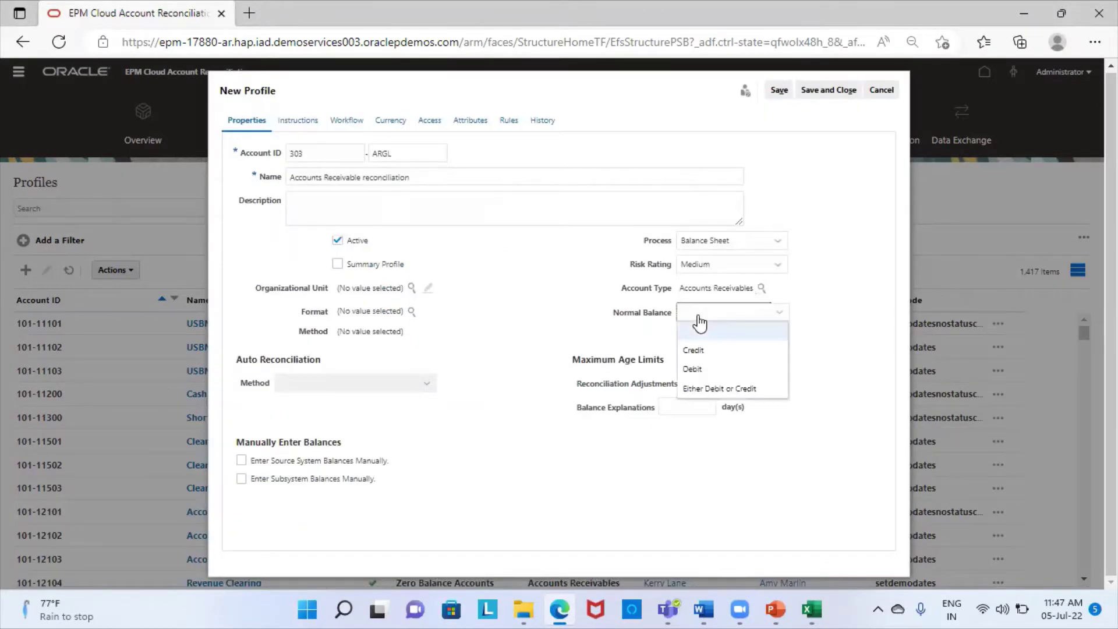
{"action": "left_click", "coordinate": [696, 368]}
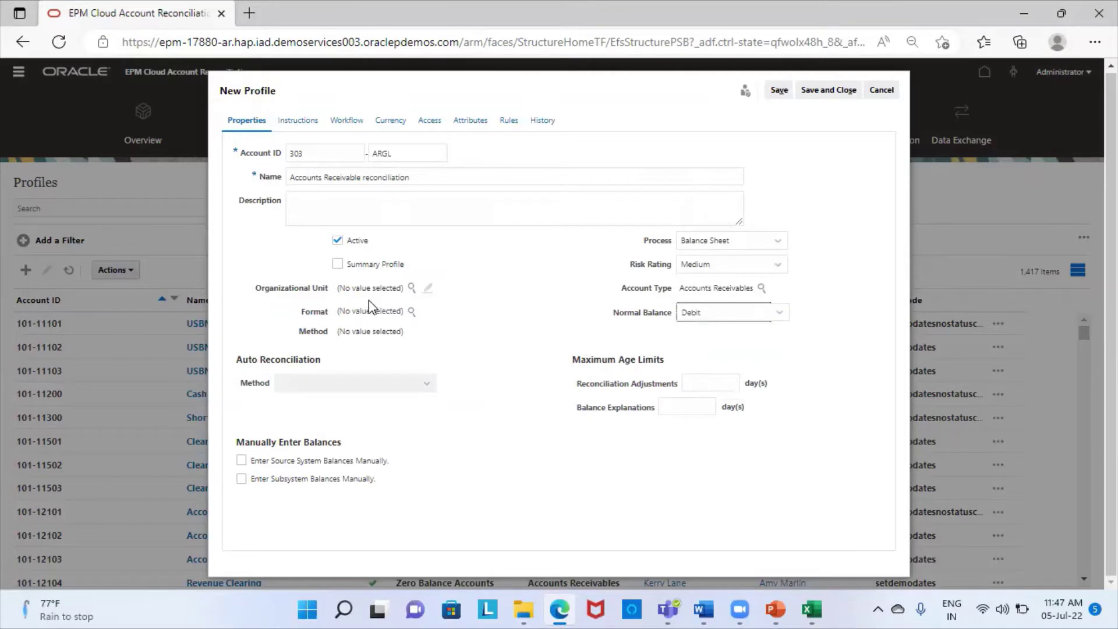
- Assign the North America organizational unit under Americas and the Accounts Receivable format to the profile
{"action": "left_click", "coordinate": [412, 288]}
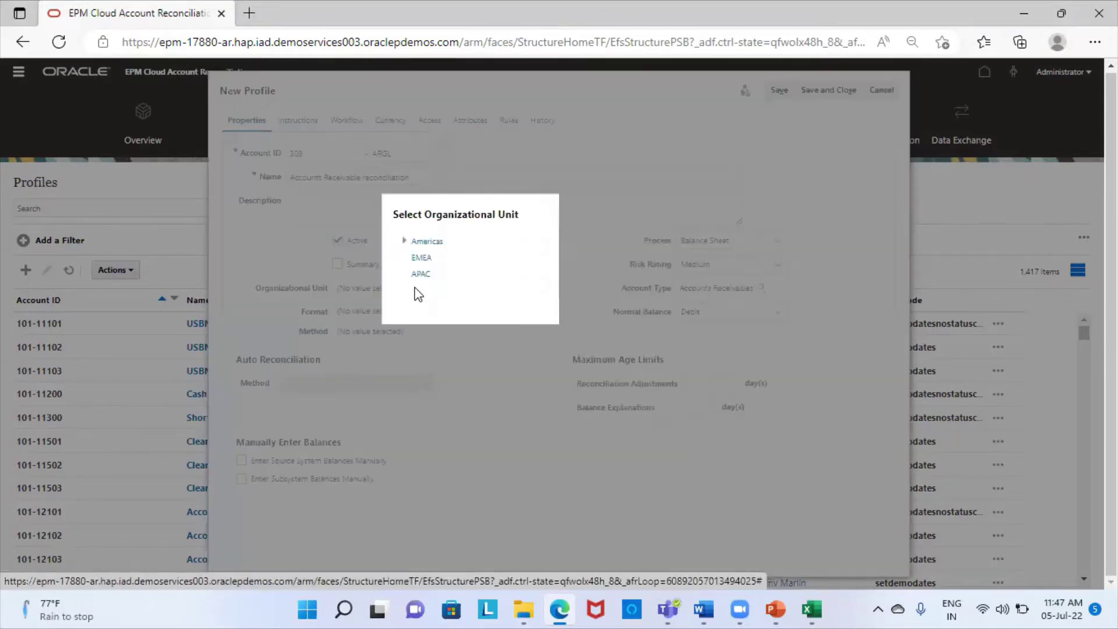
{"action": "left_click", "coordinate": [404, 242]}
{"action": "left_click", "coordinate": [434, 258]}
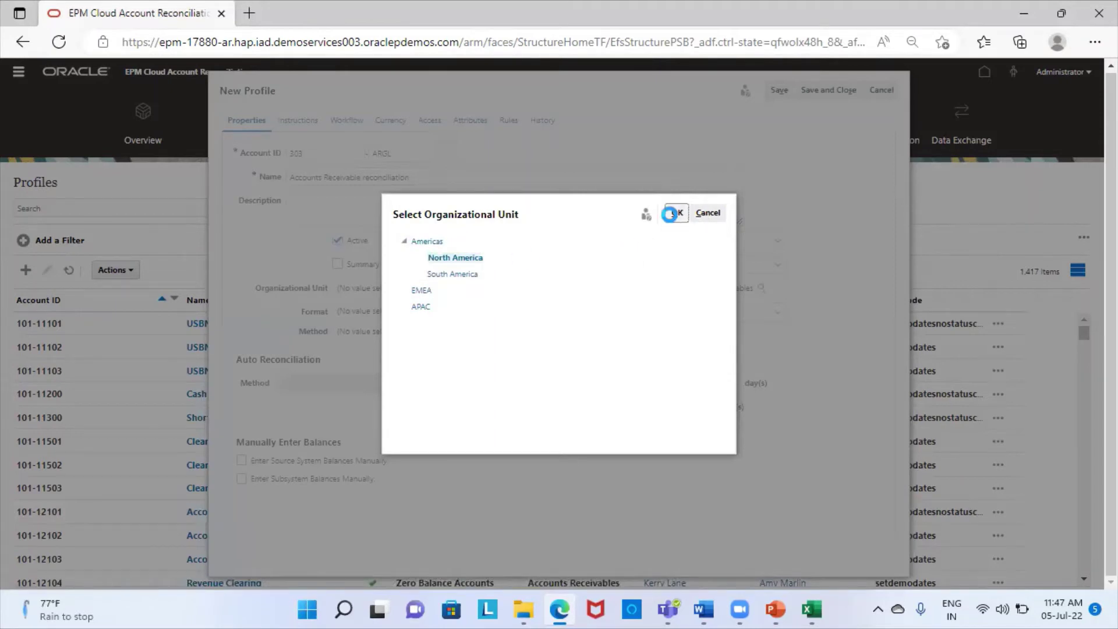
{"action": "left_click", "coordinate": [675, 214]}
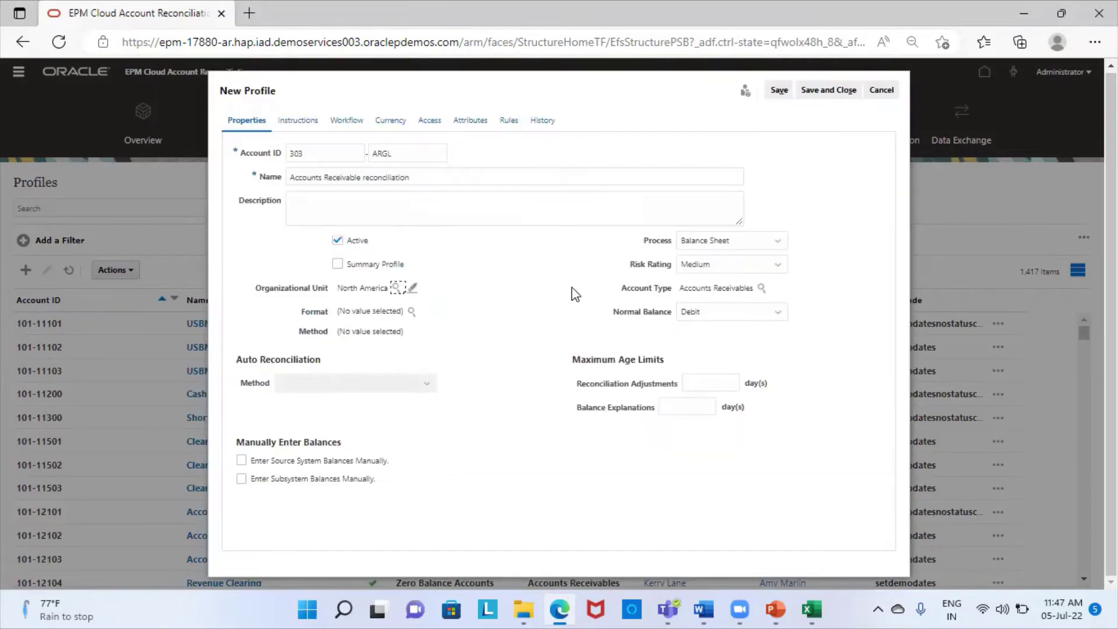
{"action": "left_click", "coordinate": [411, 311]}
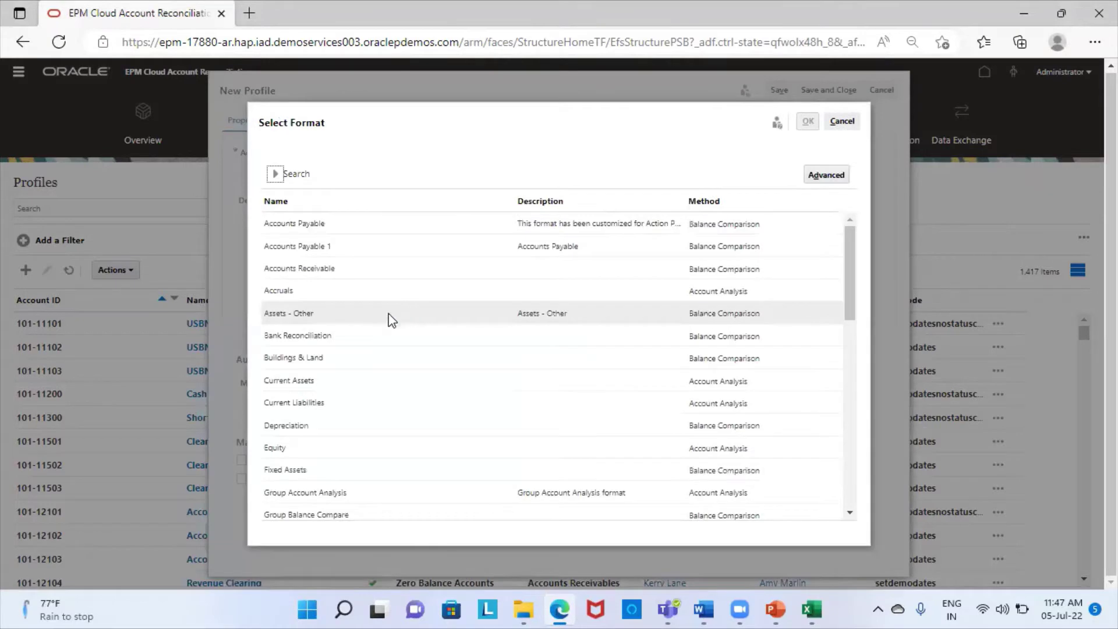
{"action": "left_click", "coordinate": [322, 273]}
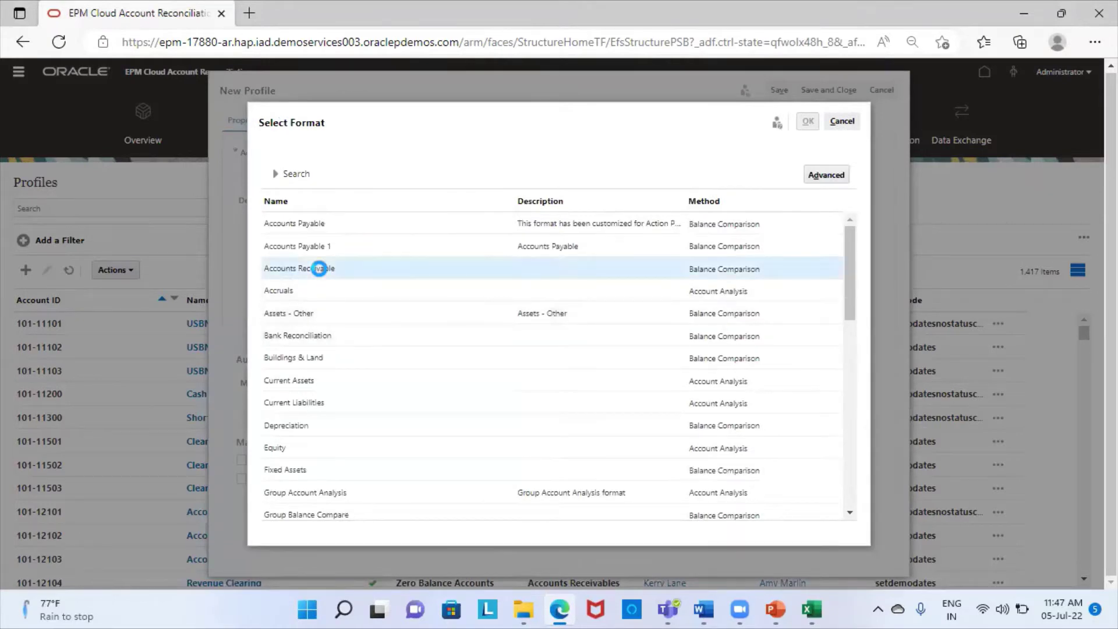
{"action": "left_click", "coordinate": [807, 121]}
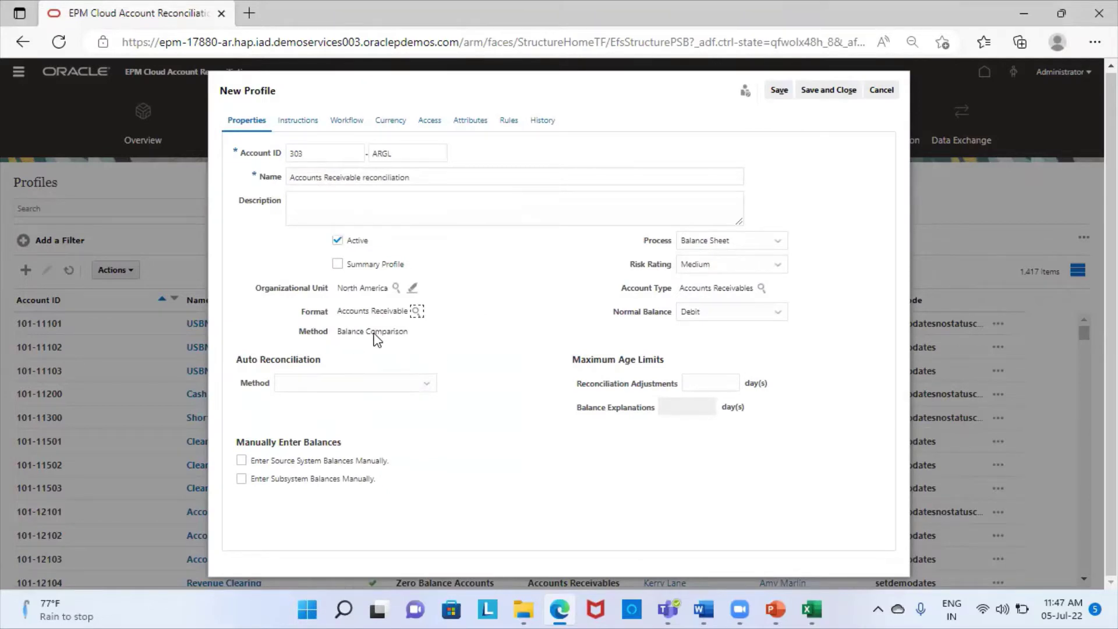
- Set the auto reconciliation method to "Balance is zero" and the maximum age of reconciliation adjustments to 10 days
{"action": "left_click", "coordinate": [411, 390]}
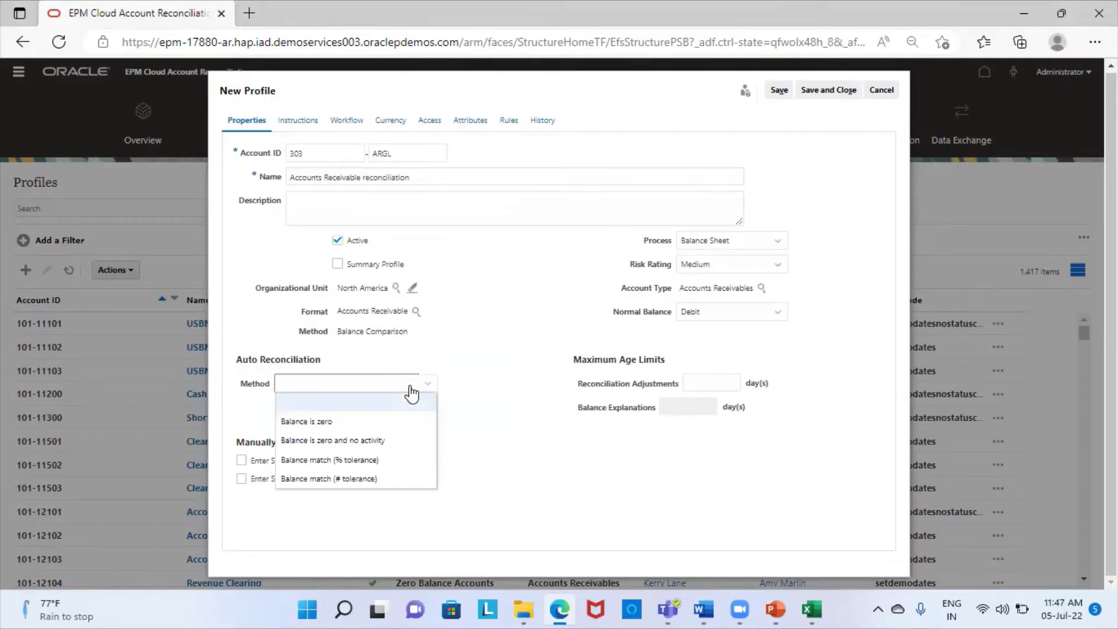
{"action": "left_click", "coordinate": [325, 422]}
{"action": "left_click", "coordinate": [725, 384]}
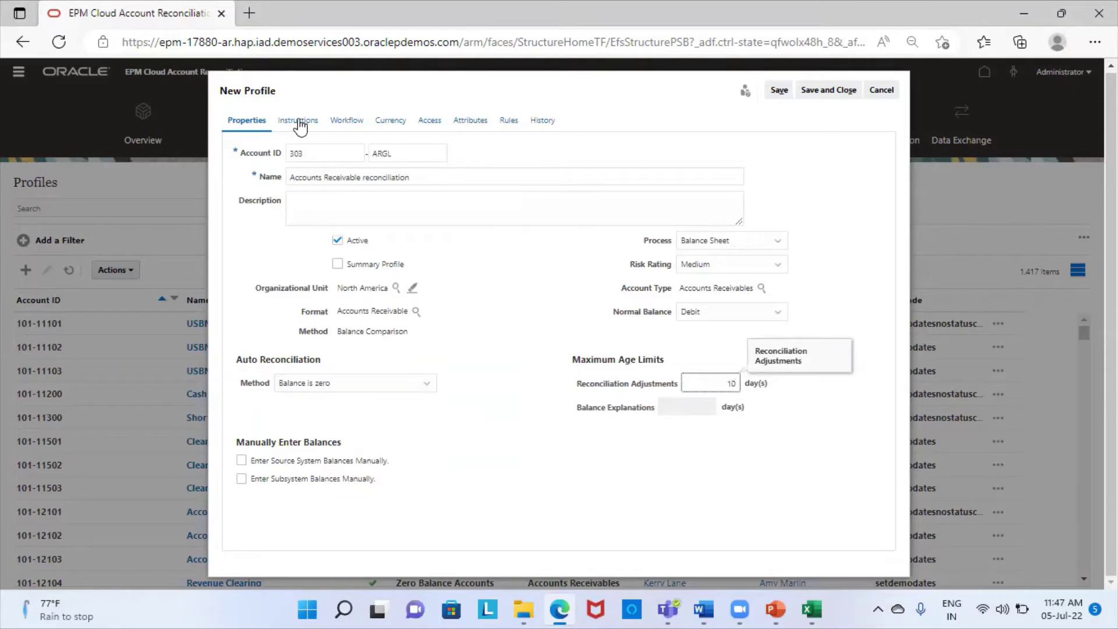
- Search for users whose first name starts with f and assign the second match as the profile's workflow preparer
{"action": "left_click", "coordinate": [343, 123]}
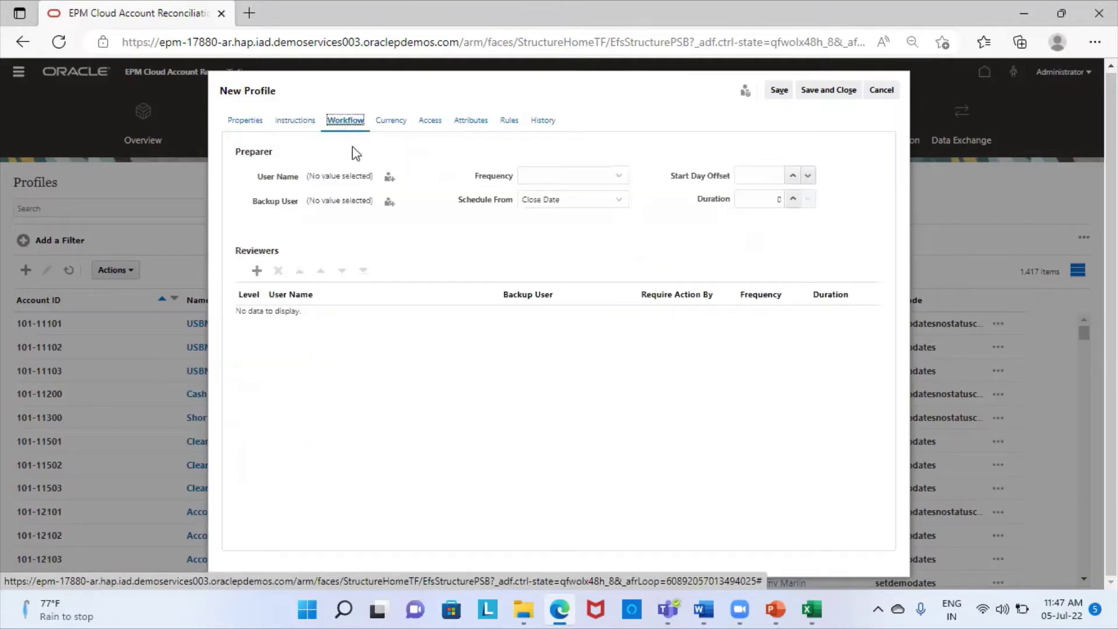
{"action": "left_click", "coordinate": [389, 177]}
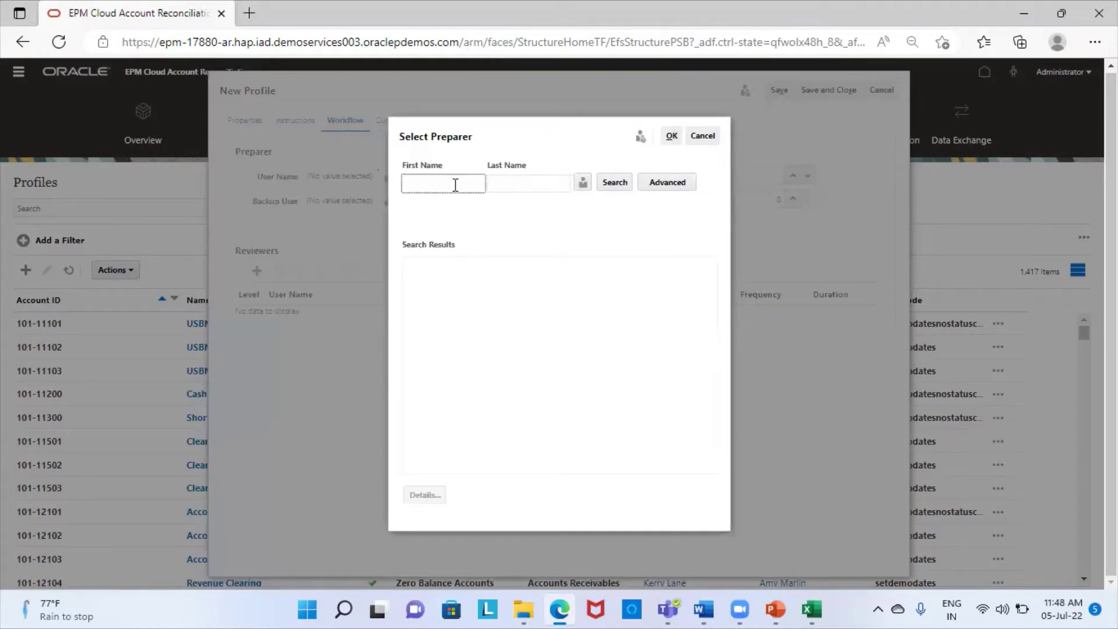
{"action": "type", "text": "f"}
{"action": "left_click", "coordinate": [614, 183]}
{"action": "left_click", "coordinate": [439, 290]}
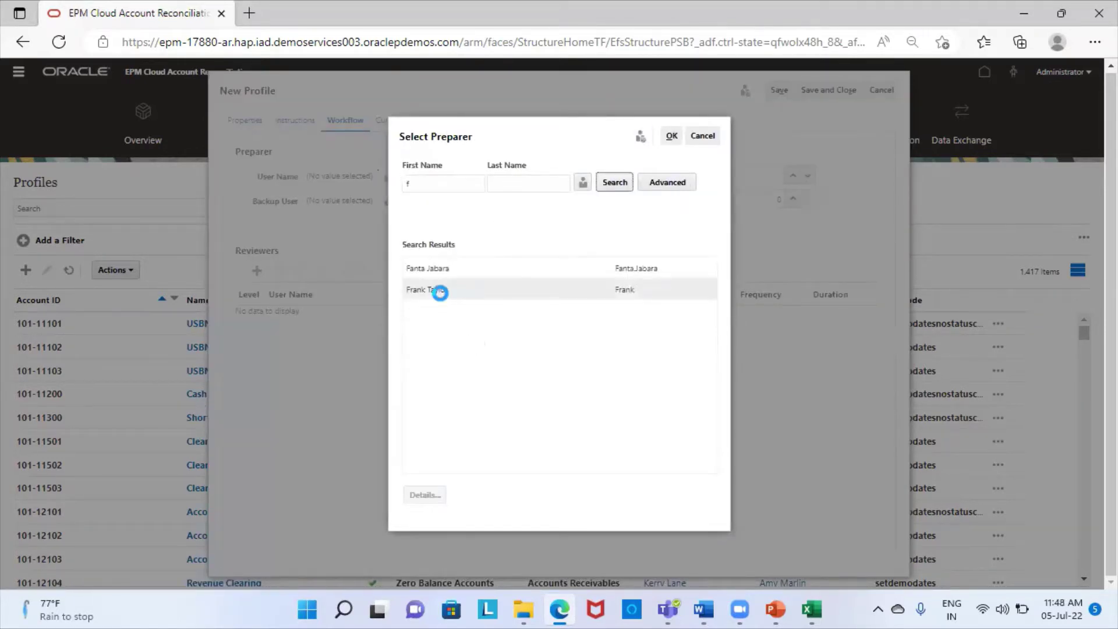
{"action": "left_click", "coordinate": [672, 135]}
- Schedule the preparer with a Monthly frequency, a start day offset of 1 and a duration of 2
{"action": "left_click", "coordinate": [571, 178]}
{"action": "left_click", "coordinate": [547, 213]}
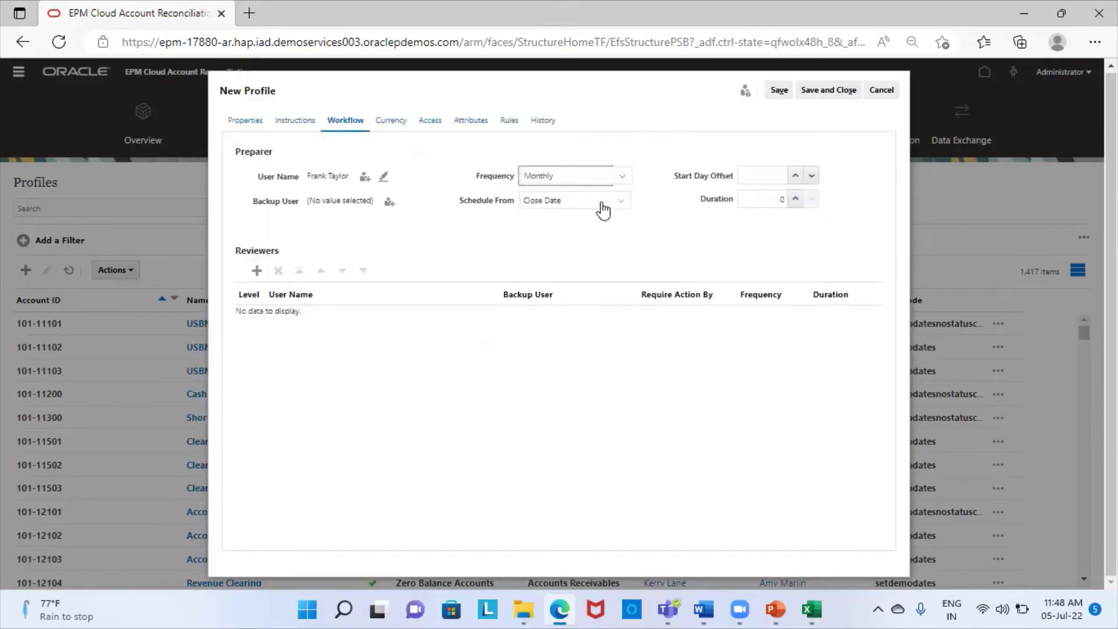
{"action": "left_click", "coordinate": [794, 176]}
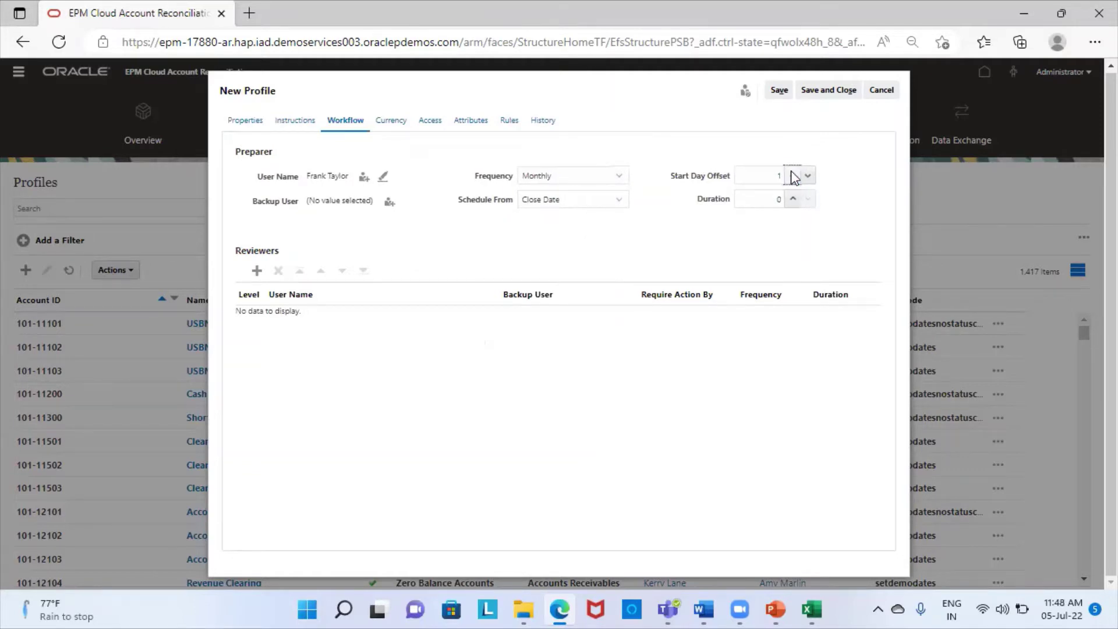
{"action": "left_click", "coordinate": [793, 199]}
{"action": "left_click", "coordinate": [793, 199]}
- Add a level 1 reviewer, assign the second user found for first names starting with a, and raise the reviewer's duration
{"action": "left_click", "coordinate": [256, 271]}
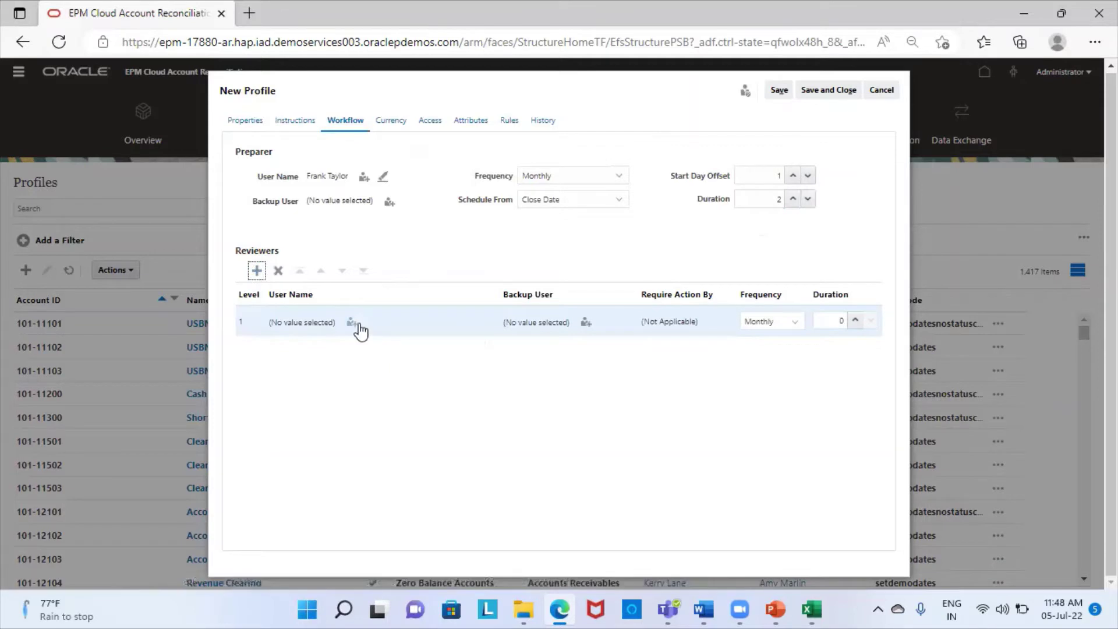
{"action": "left_click", "coordinate": [352, 323]}
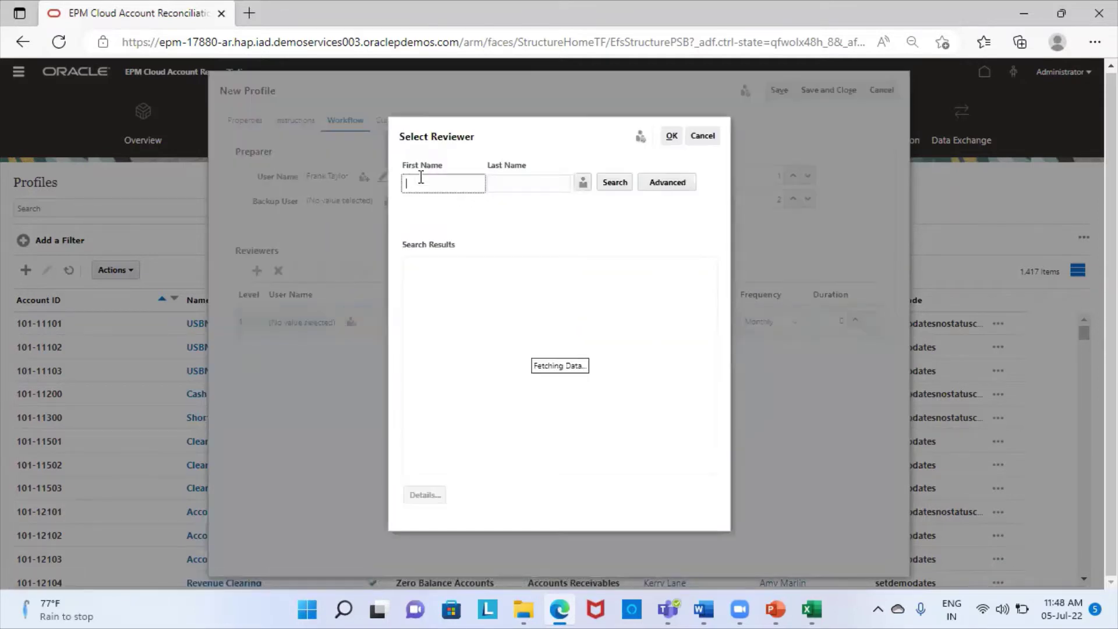
{"action": "type", "text": "a"}
{"action": "left_click", "coordinate": [608, 185]}
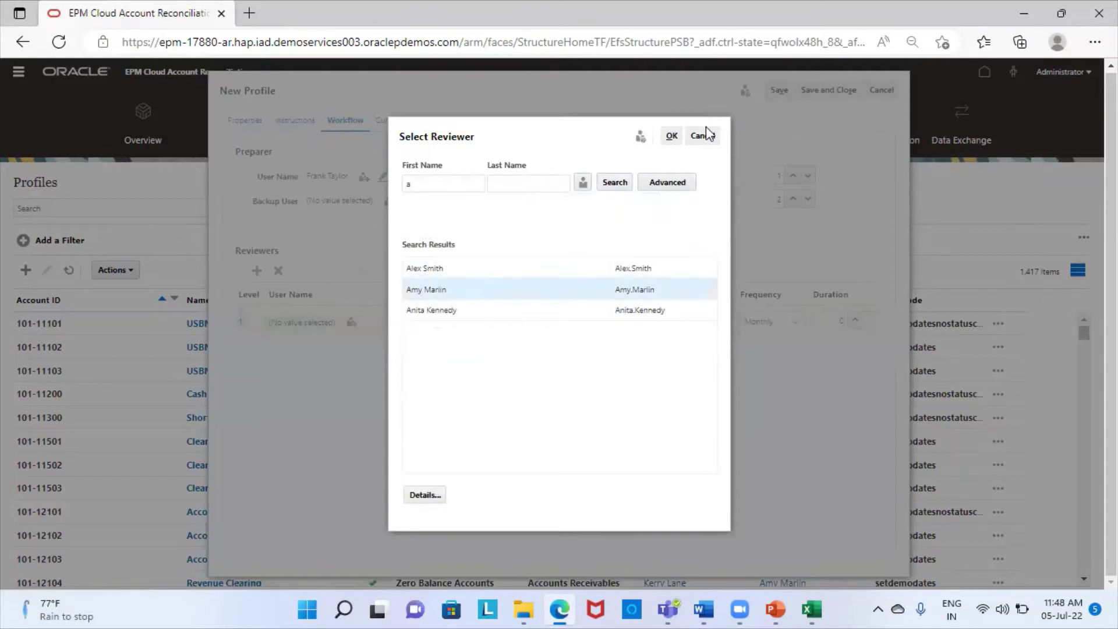
{"action": "left_click", "coordinate": [672, 136]}
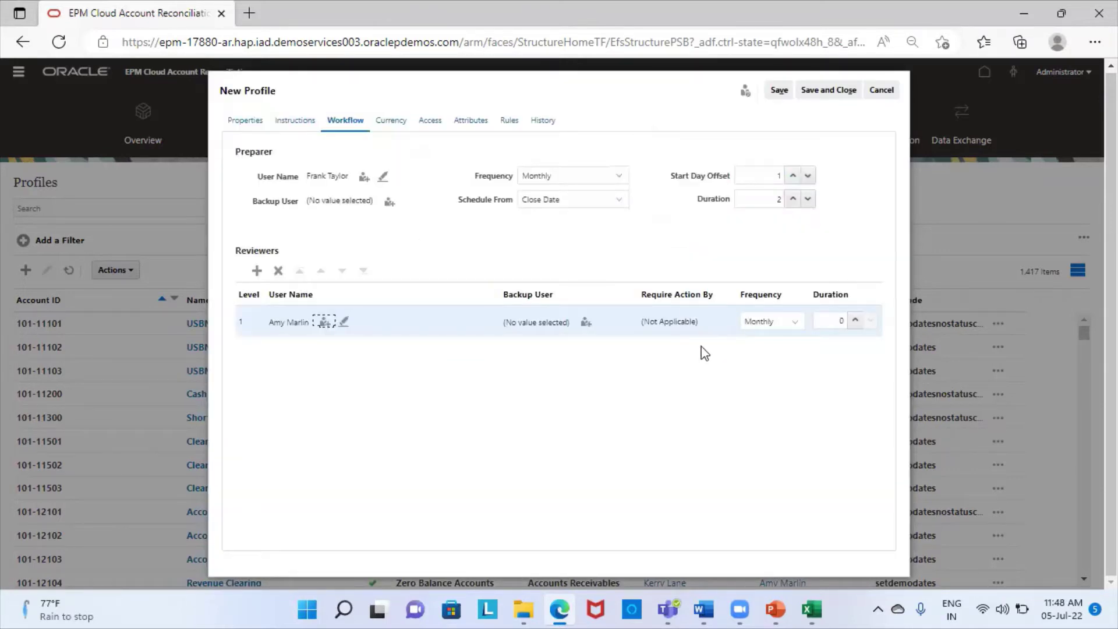
{"action": "left_click", "coordinate": [856, 321]}
{"action": "left_click", "coordinate": [856, 320]}
- Set the profile's currency rate type to Accounting and disable the Entered and Reporting currency buckets
{"action": "left_click", "coordinate": [394, 122]}
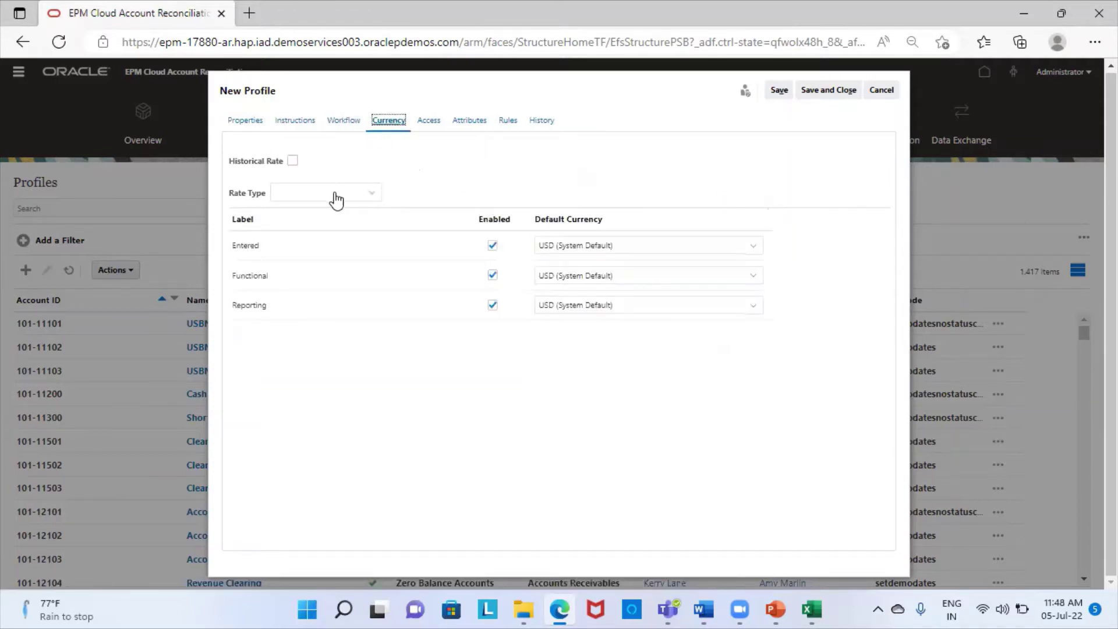
{"action": "left_click", "coordinate": [307, 201]}
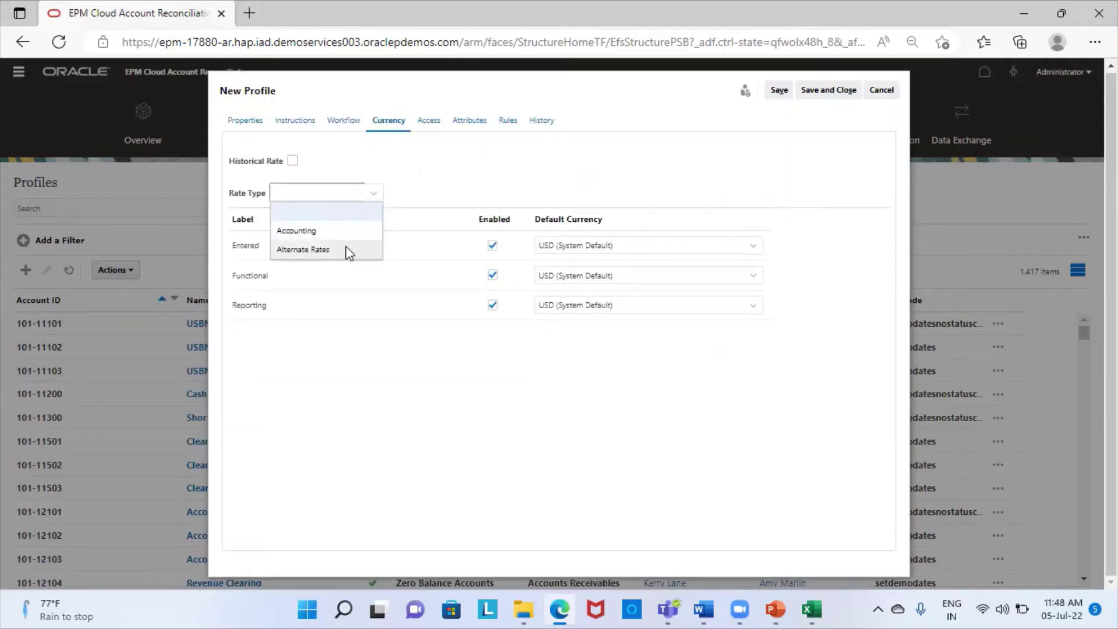
{"action": "left_click", "coordinate": [347, 230]}
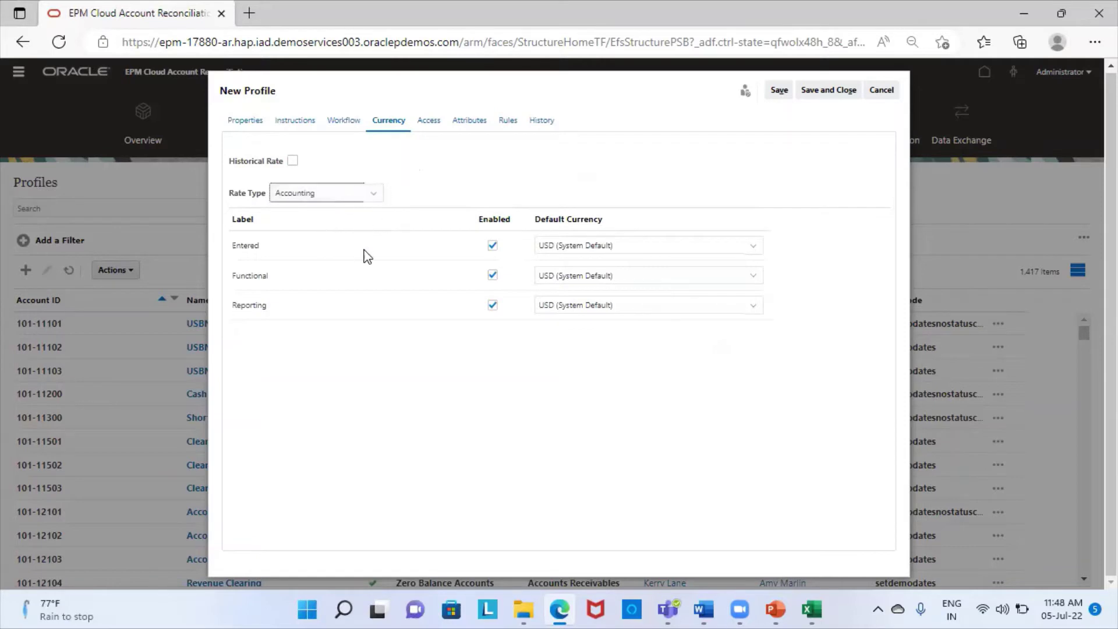
{"action": "left_click", "coordinate": [493, 245]}
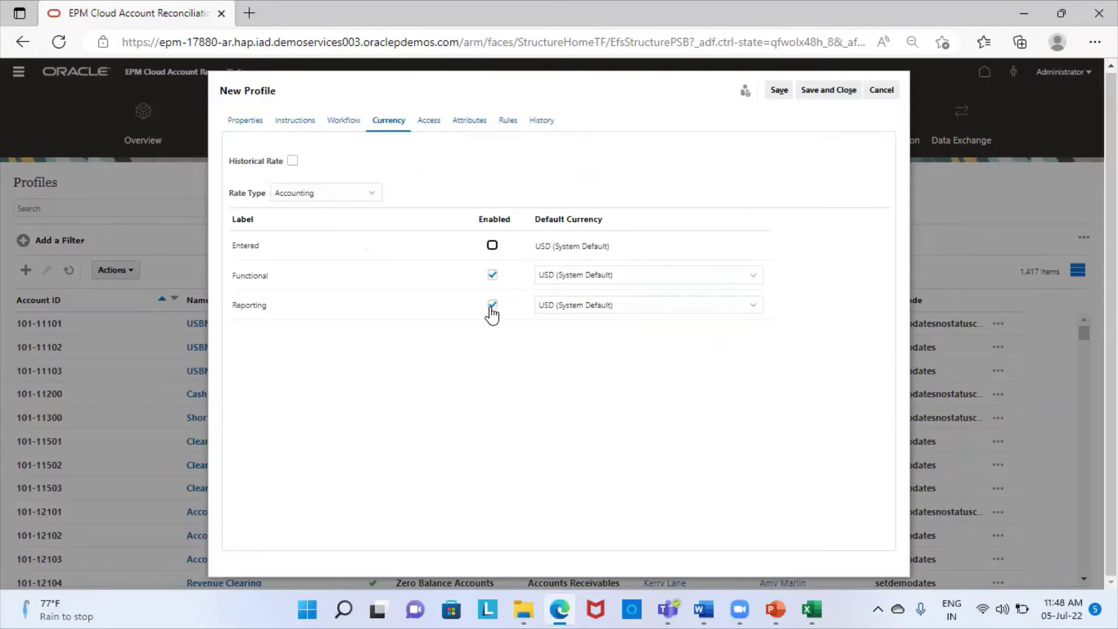
{"action": "left_click", "coordinate": [492, 305]}
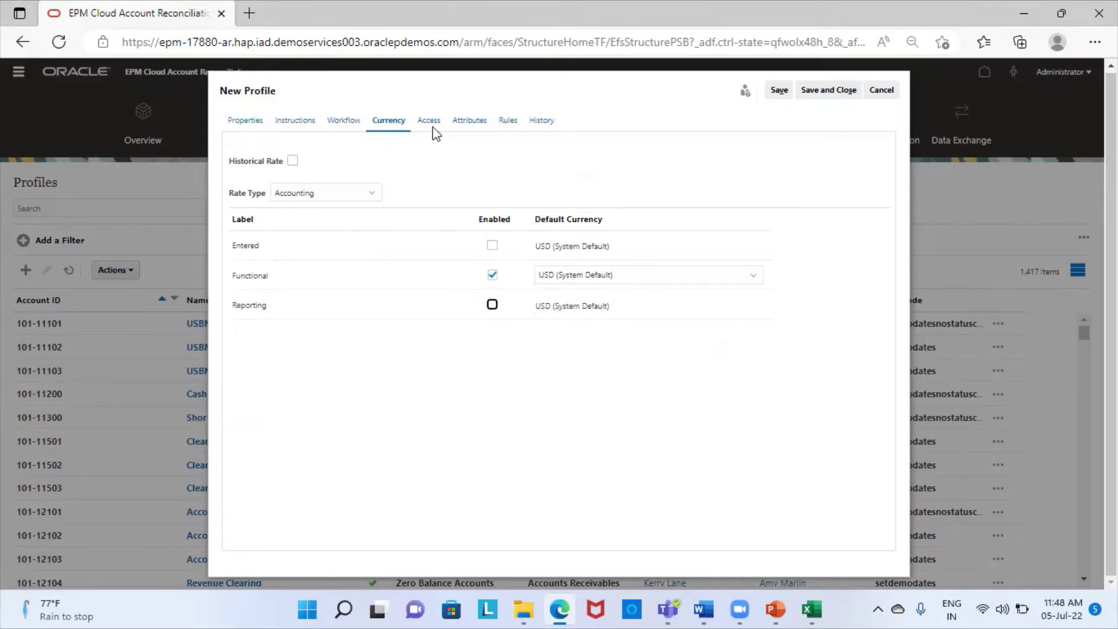
- Start a new Auto Approve Reconciliation rule for the profile that applies to all reviewer levels
{"action": "left_click", "coordinate": [508, 120]}
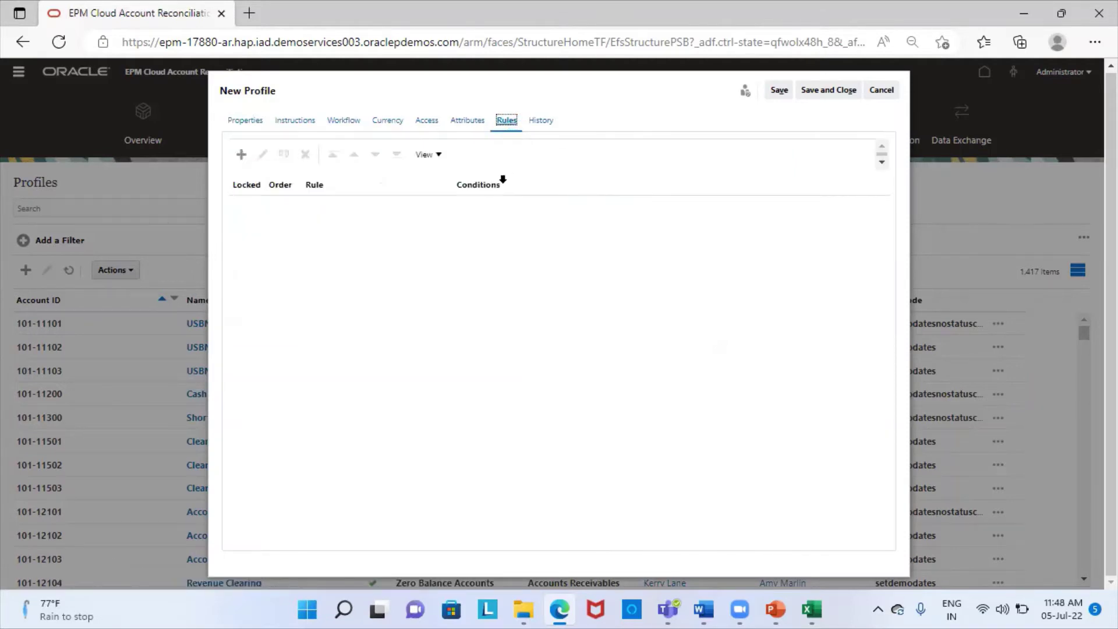
{"action": "left_click", "coordinate": [241, 155]}
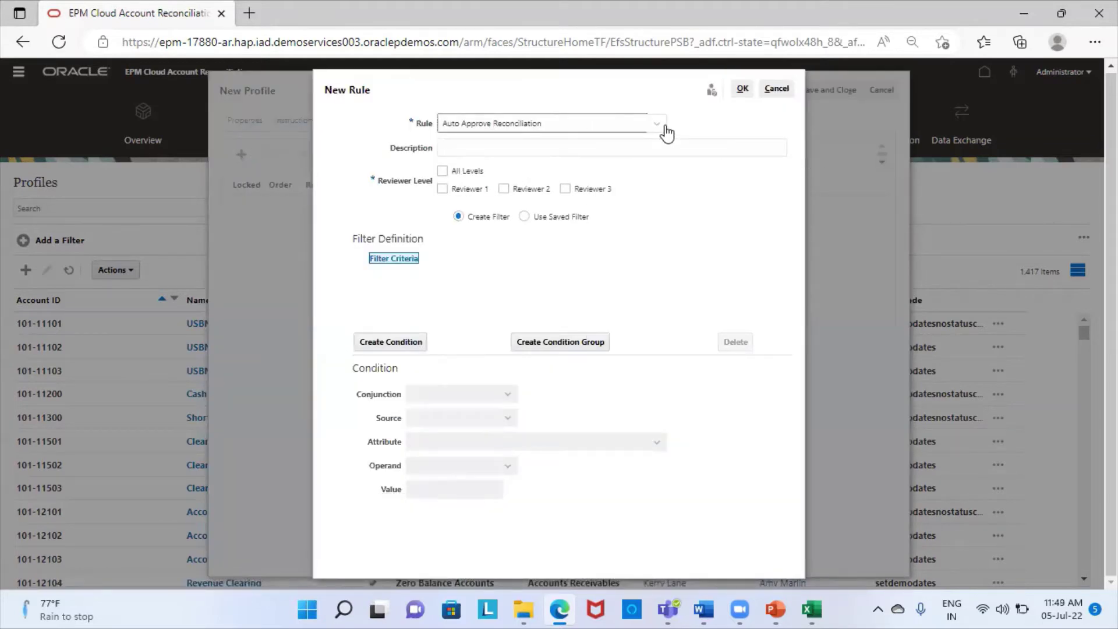
{"action": "left_click", "coordinate": [444, 172]}
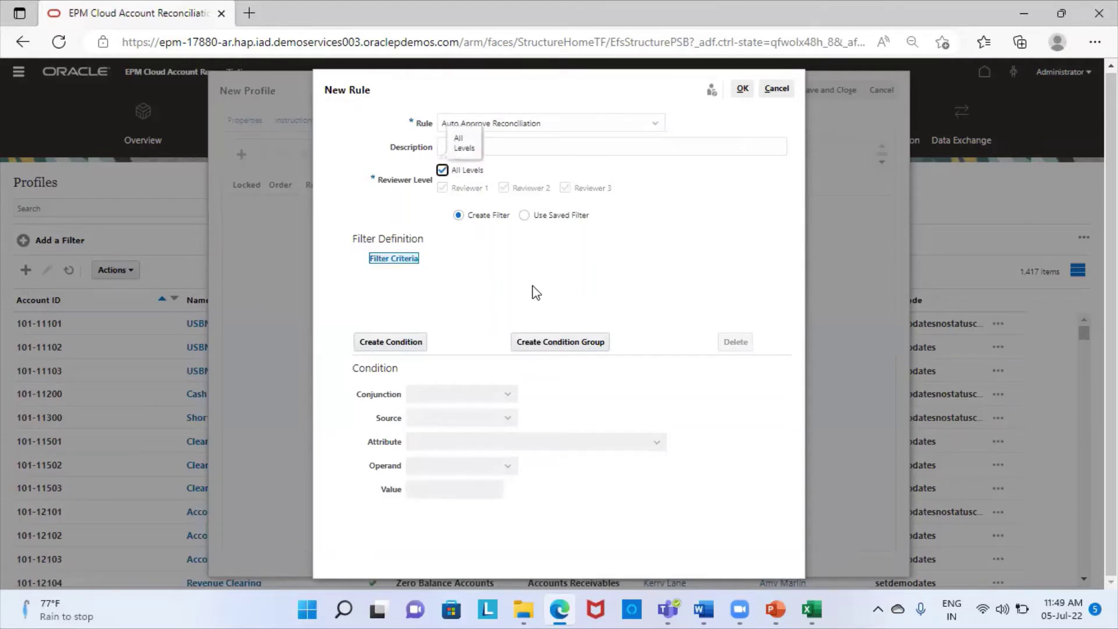
- Create a rule condition with source Balance and attribute Adjustments to Source System (Functional)
{"action": "left_click", "coordinate": [404, 343]}
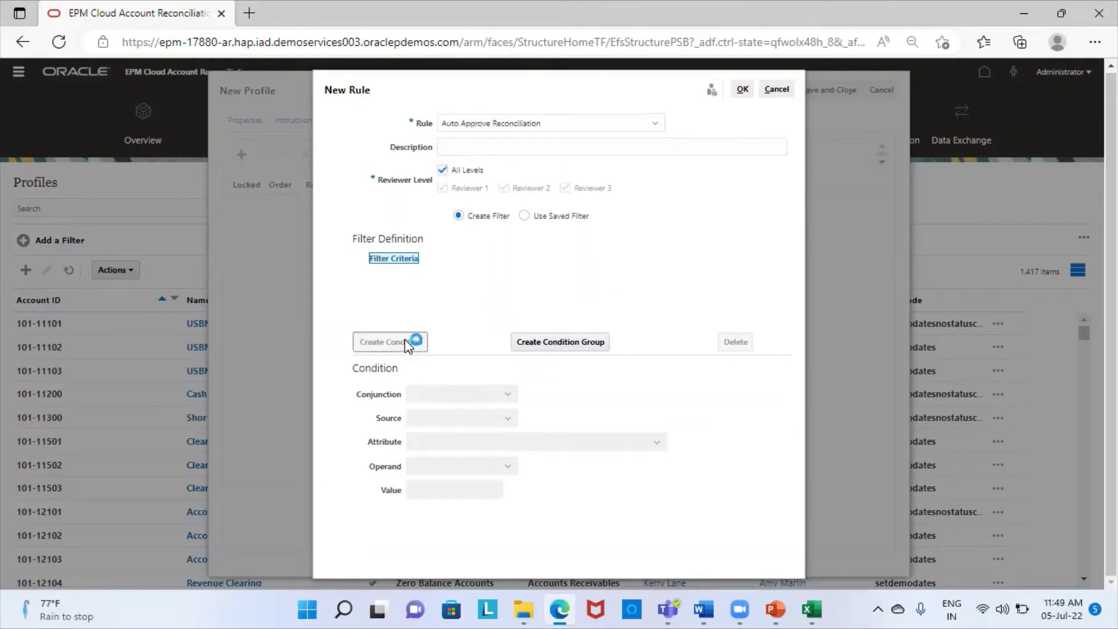
{"action": "left_click", "coordinate": [492, 434]}
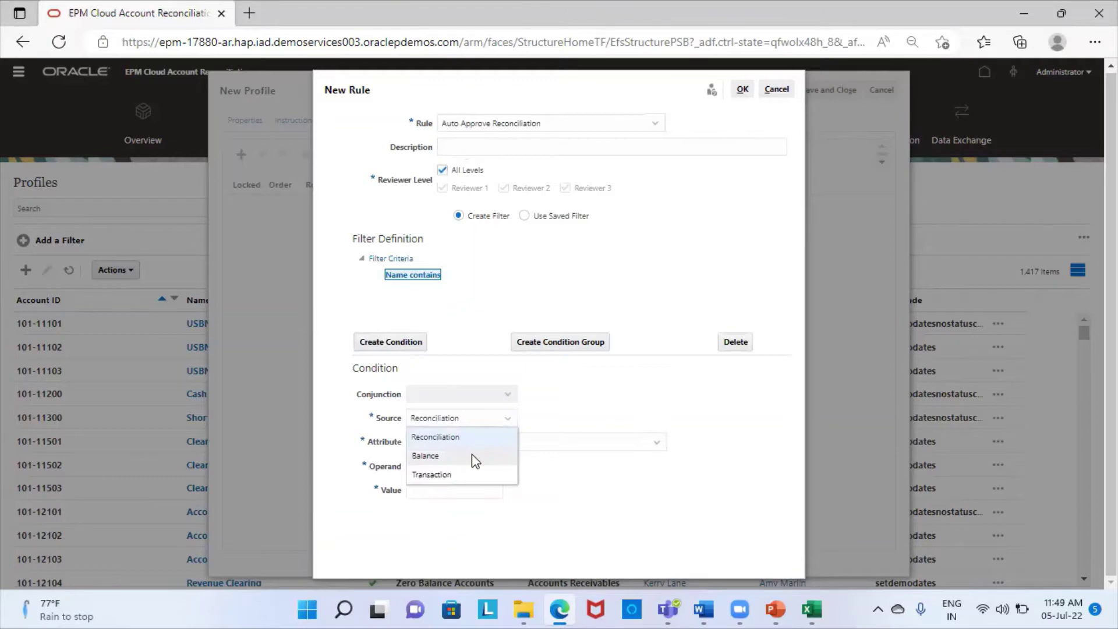
{"action": "left_click", "coordinate": [471, 453]}
{"action": "left_click", "coordinate": [506, 447]}
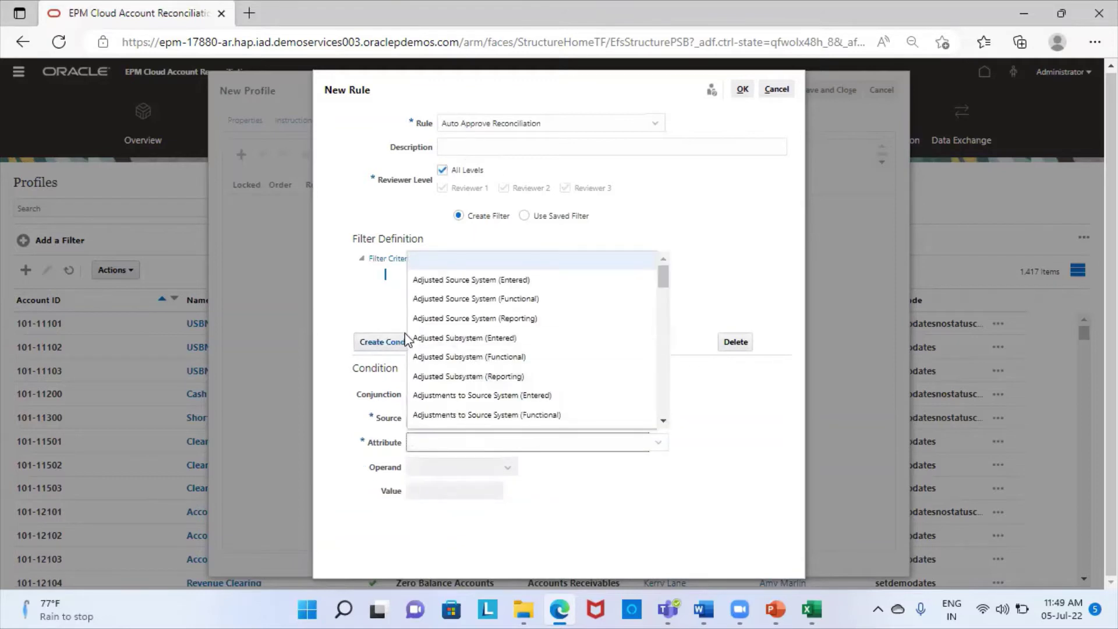
{"action": "scroll", "coordinate": [513, 361], "scroll_direction": "down", "scroll_amount": 1}
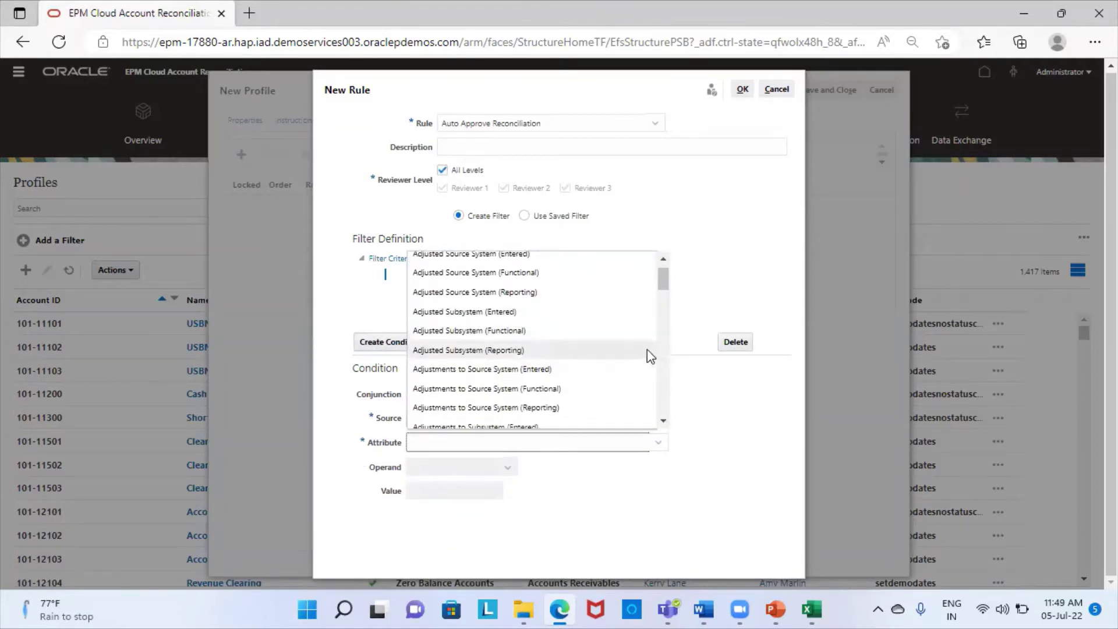
{"action": "left_click", "coordinate": [470, 388]}
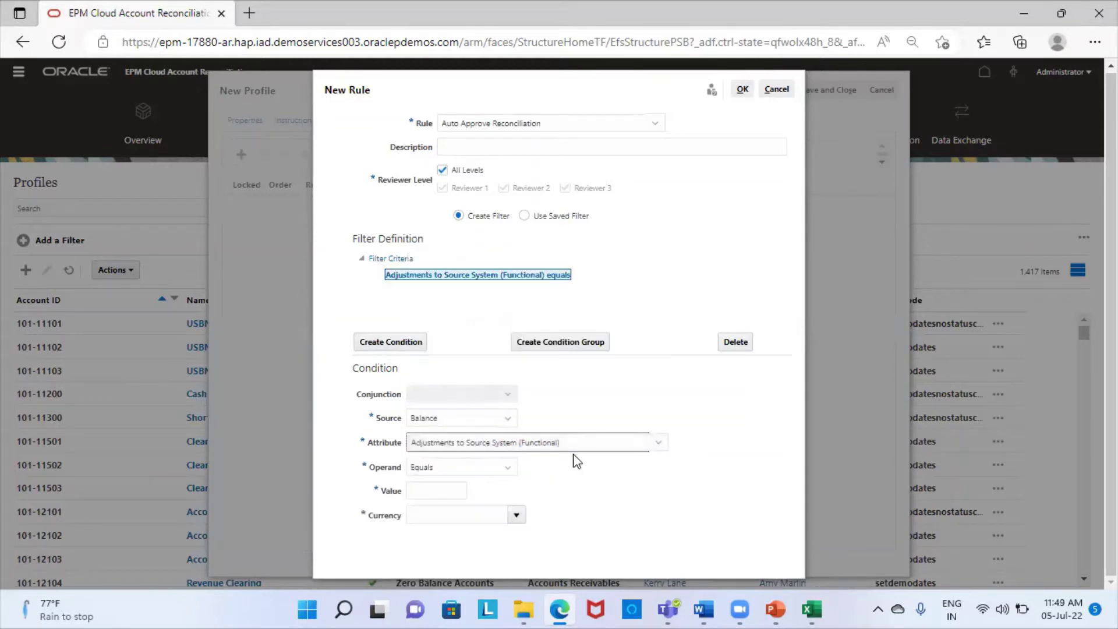
- Set the condition's value to 5000 and its currency to USD, accept the rule, and save and close the profile
{"action": "left_click", "coordinate": [441, 496]}
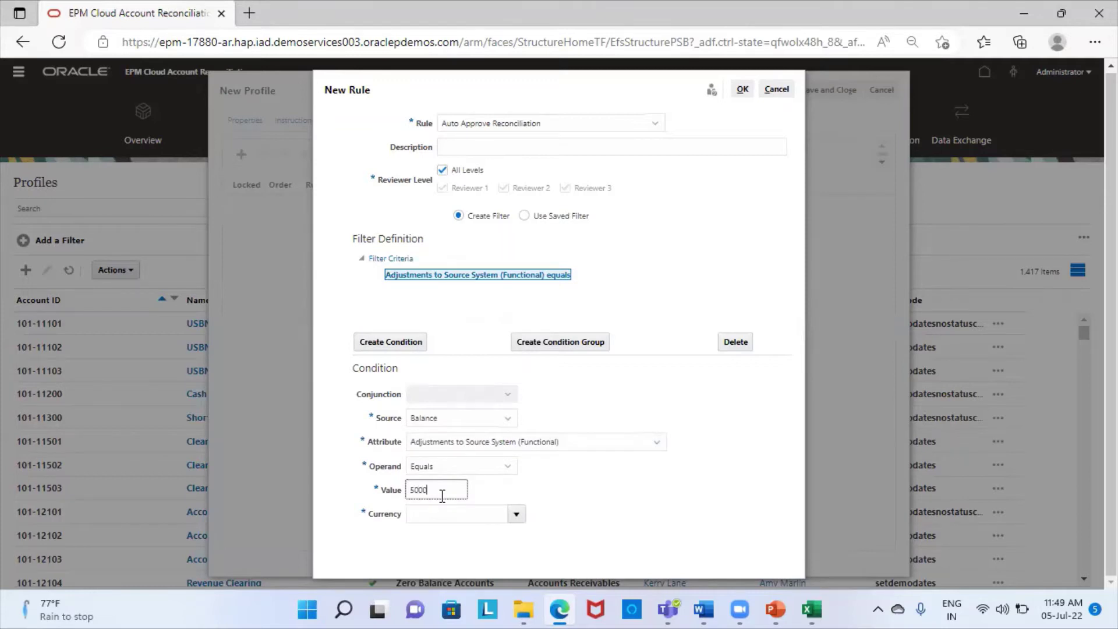
{"action": "left_click", "coordinate": [515, 515]}
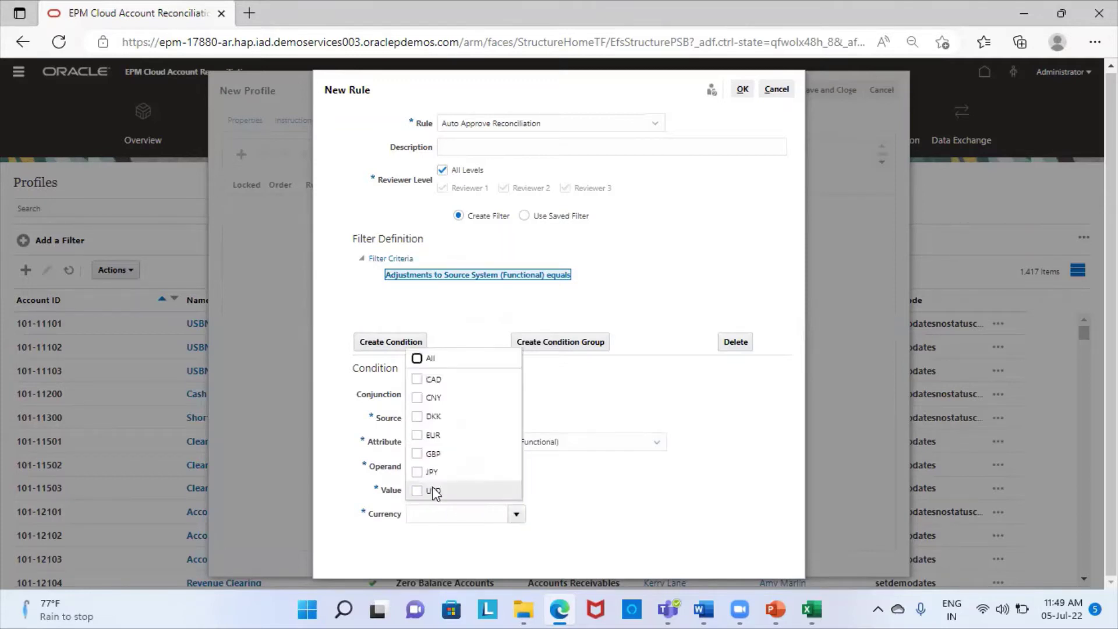
{"action": "left_click", "coordinate": [478, 512]}
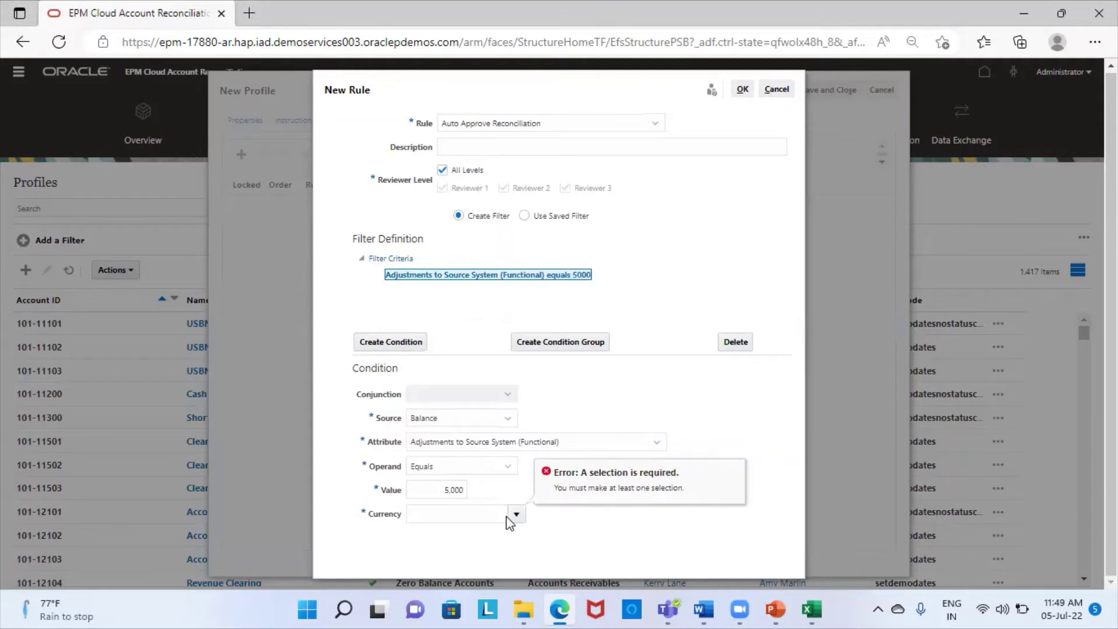
{"action": "left_click", "coordinate": [515, 514]}
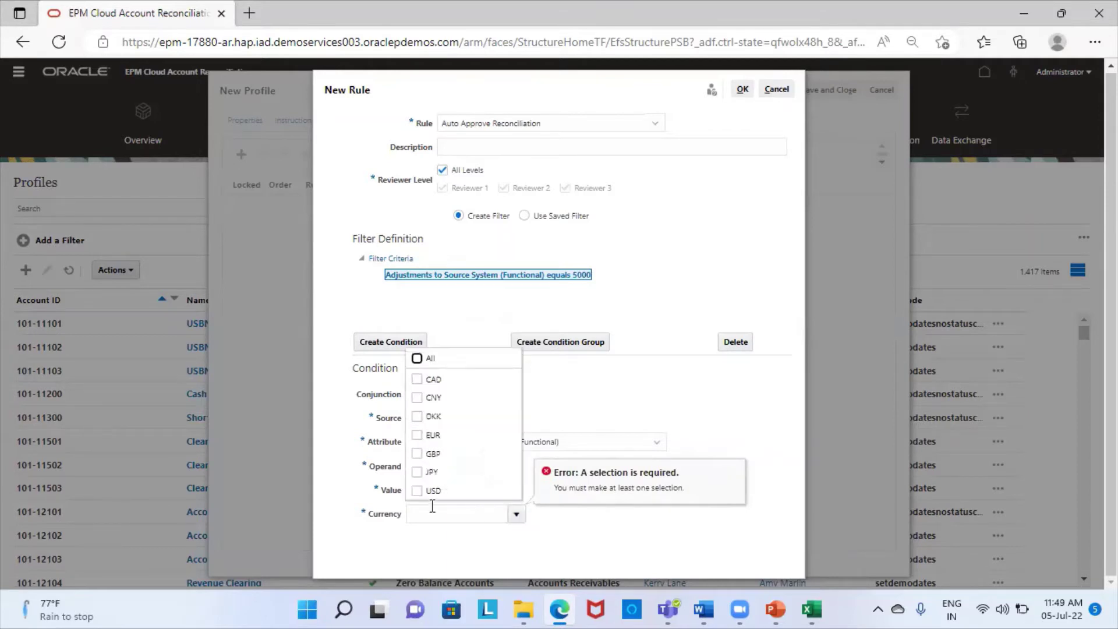
{"action": "left_click", "coordinate": [610, 494]}
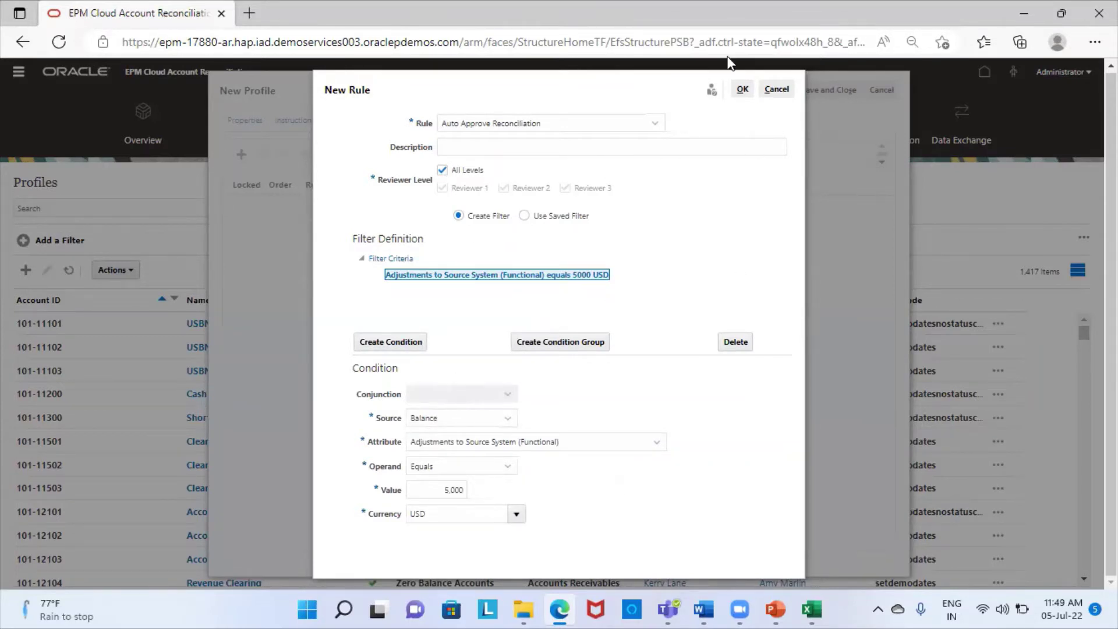
{"action": "left_click", "coordinate": [742, 89]}
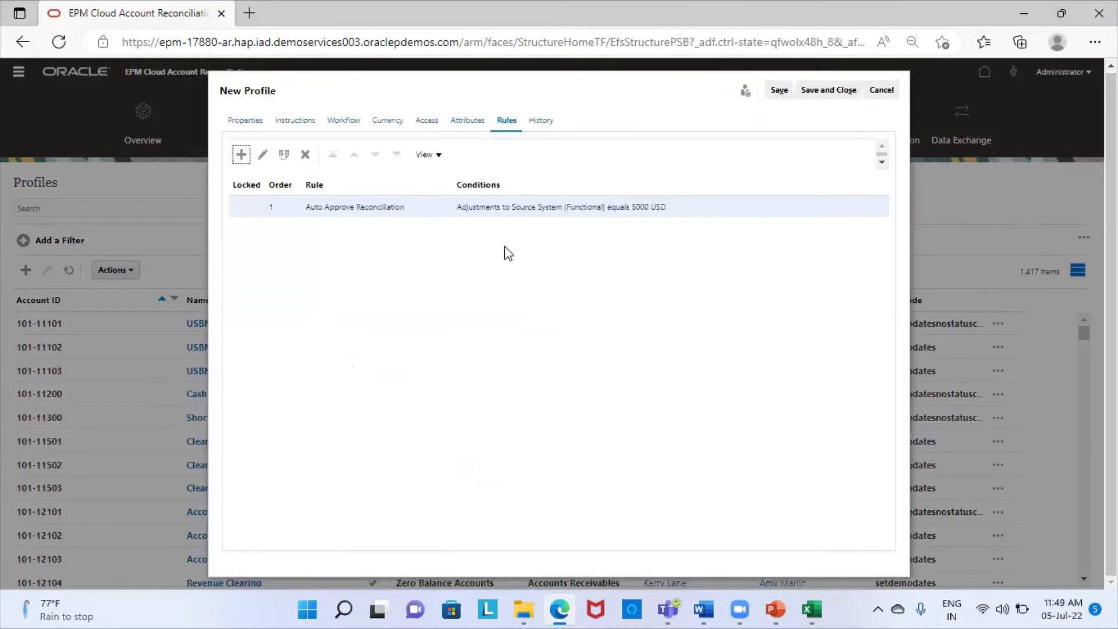
{"action": "left_click", "coordinate": [839, 92]}
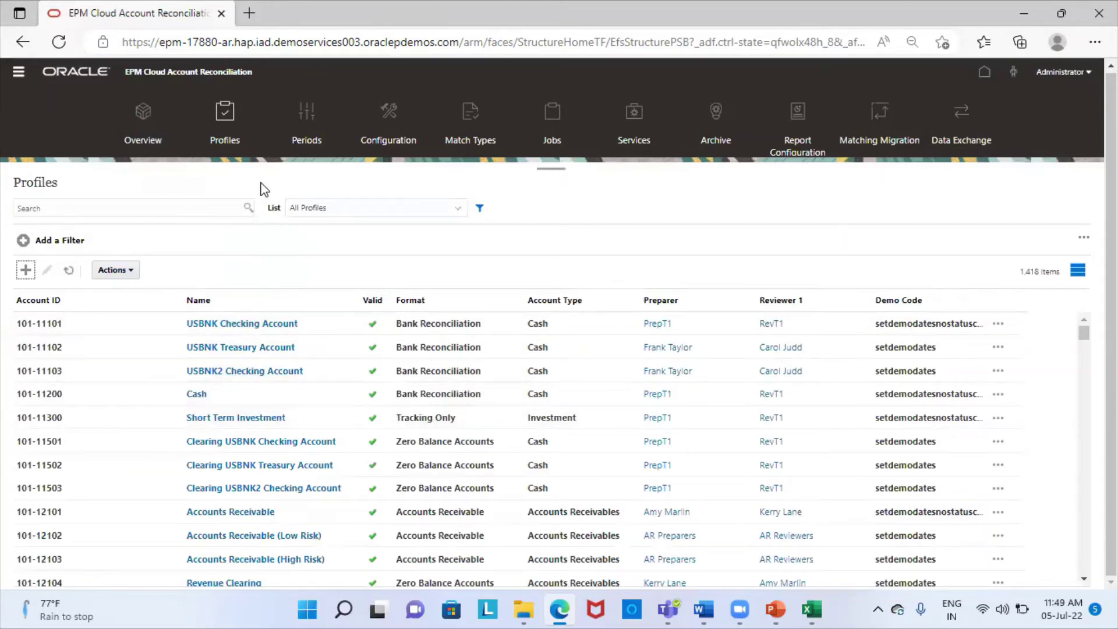
- Open the pre-mapped balances import for the June 2021 period
{"action": "left_click", "coordinate": [309, 136]}
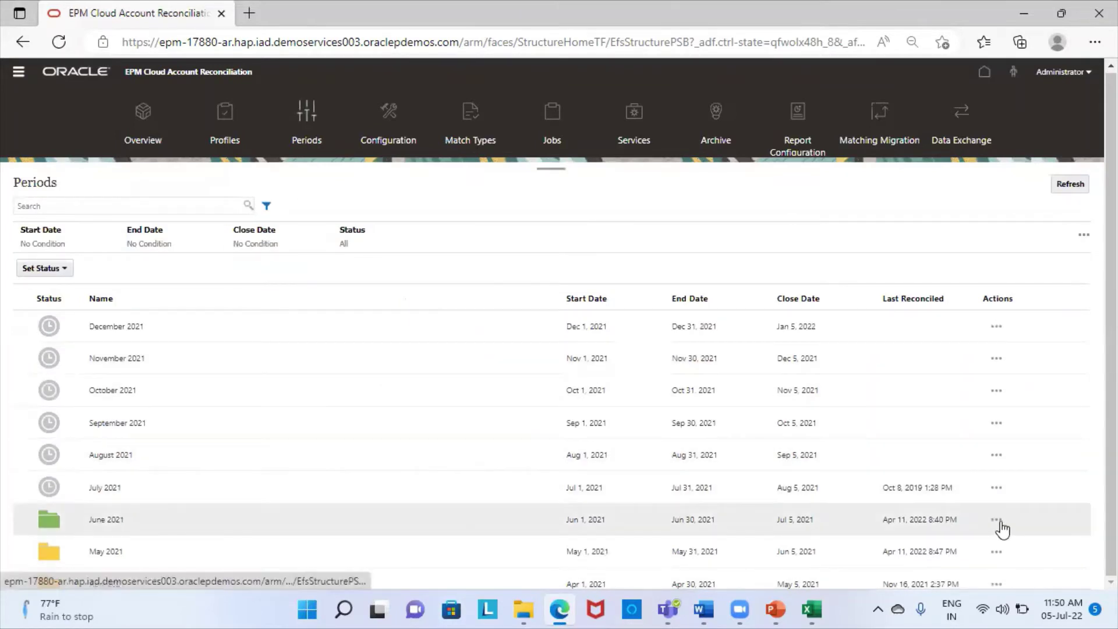
{"action": "left_click", "coordinate": [998, 520]}
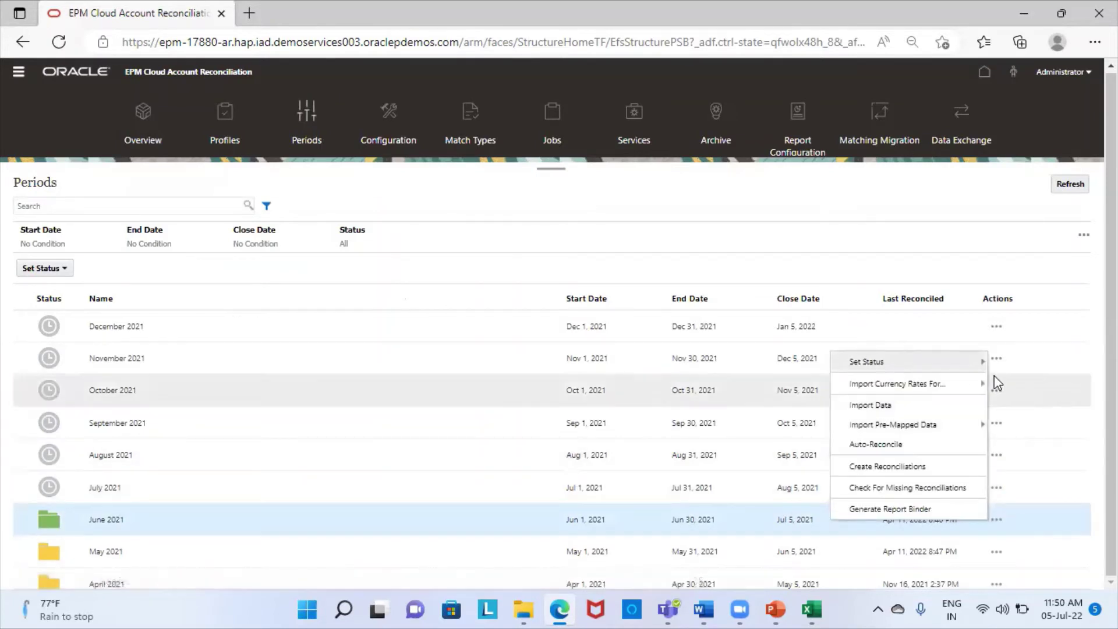
{"action": "mouse_move", "coordinate": [868, 427]}
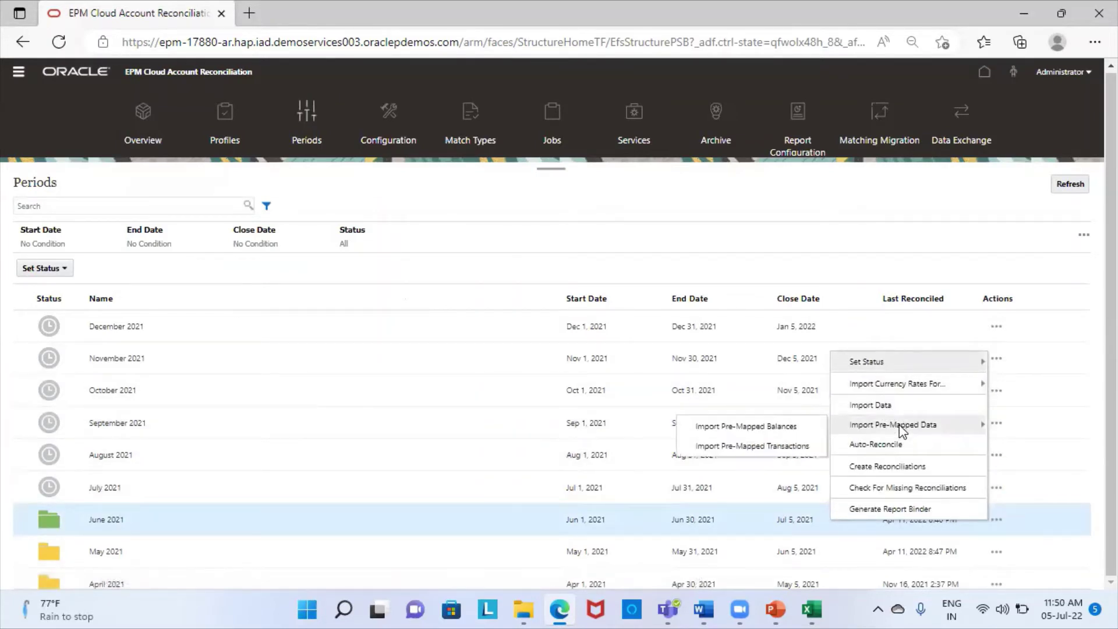
{"action": "left_click", "coordinate": [744, 427]}
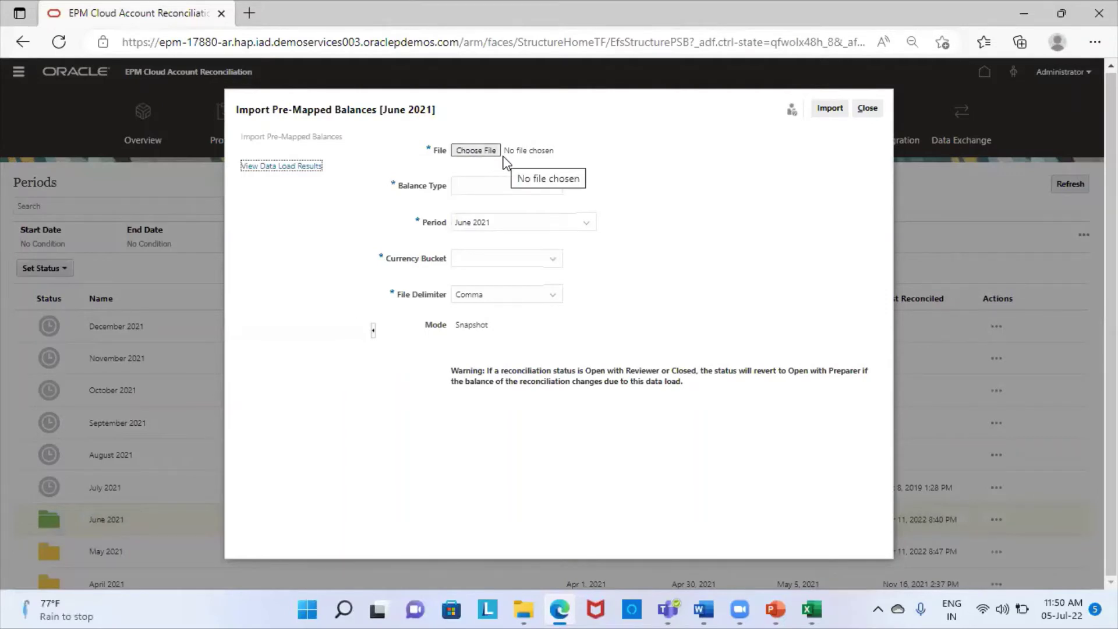
- Choose the file 303-ARGL(SOURCE SYSTEM).csv as the balances file to import
{"action": "left_click", "coordinate": [487, 153]}
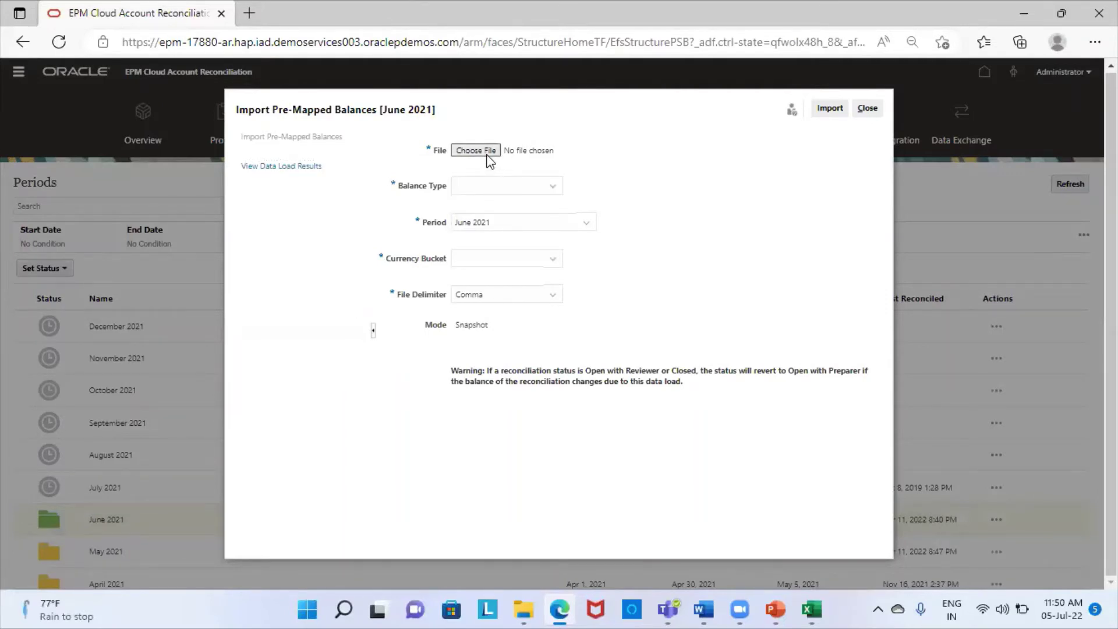
{"action": "scroll", "coordinate": [512, 303], "scroll_direction": "down", "scroll_amount": 2}
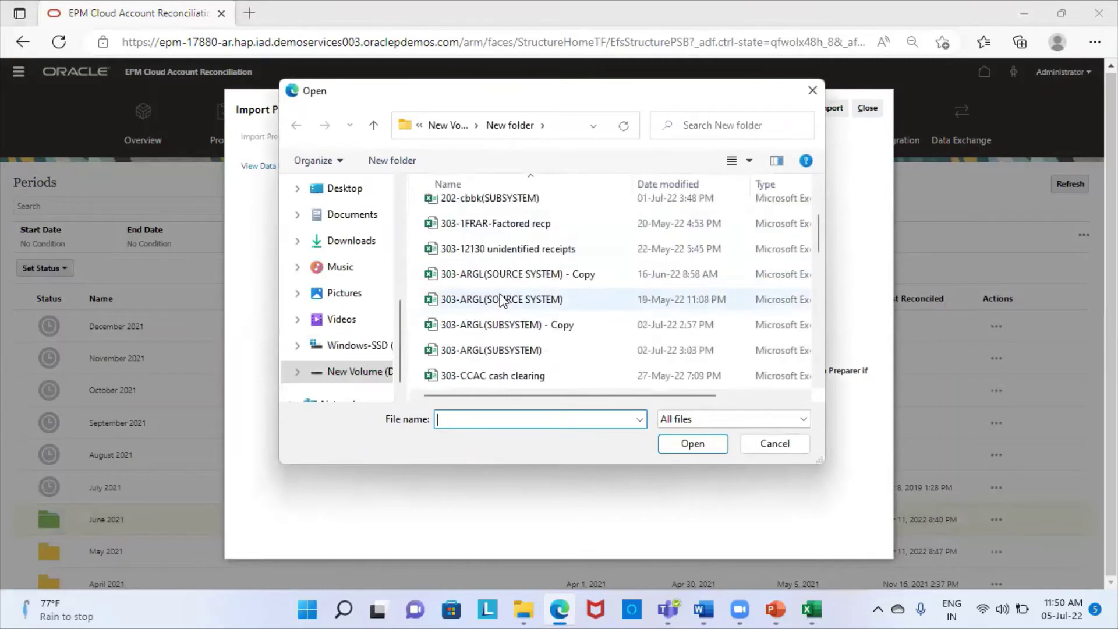
{"action": "scroll", "coordinate": [535, 319], "scroll_direction": "down", "scroll_amount": 1}
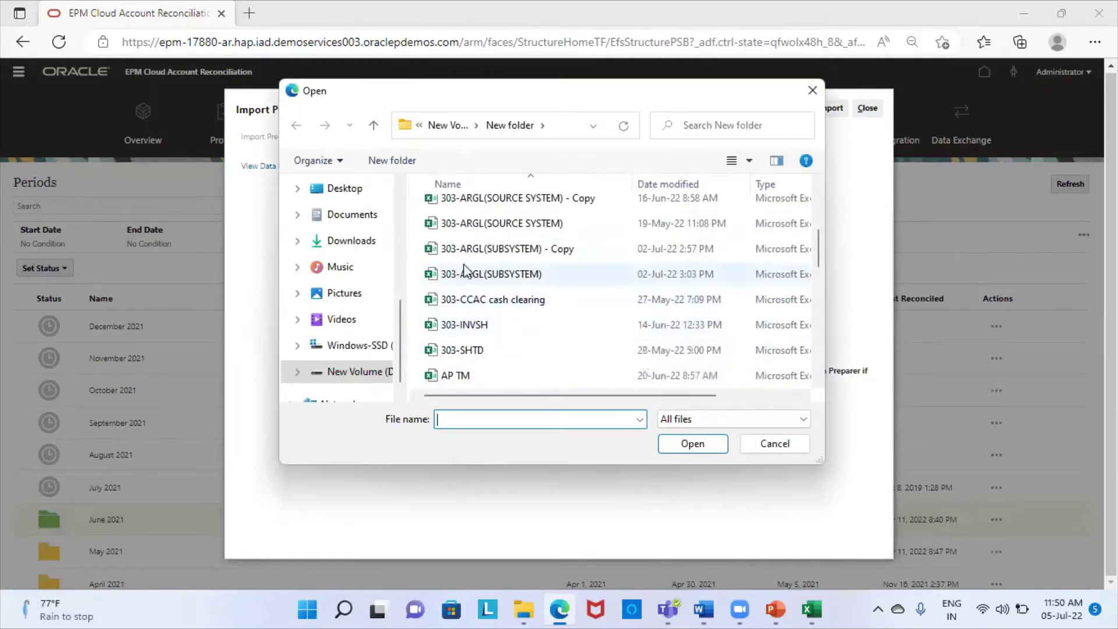
{"action": "left_click", "coordinate": [543, 228]}
{"action": "left_click", "coordinate": [691, 446]}
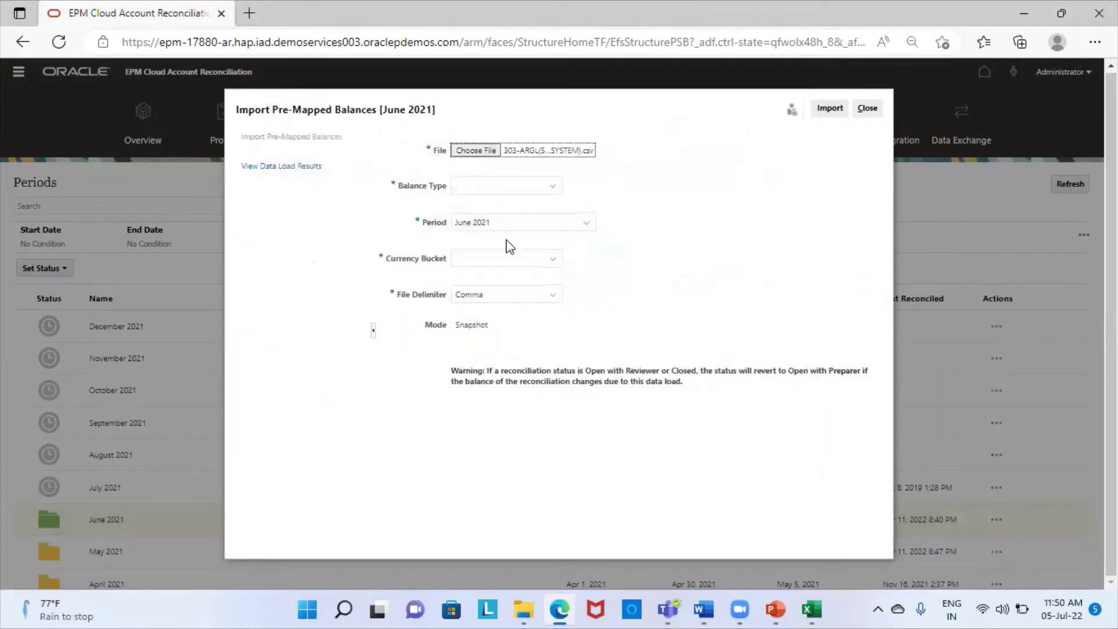
- Set the import's balance type to Source System and its currency bucket to Functional
{"action": "left_click", "coordinate": [552, 191]}
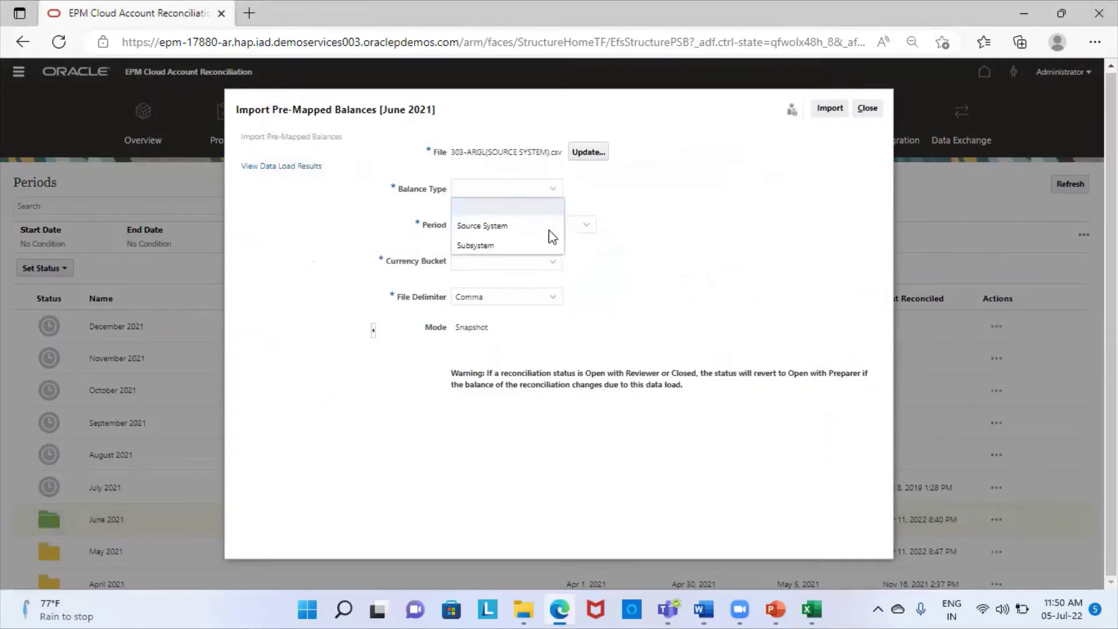
{"action": "left_click", "coordinate": [479, 227]}
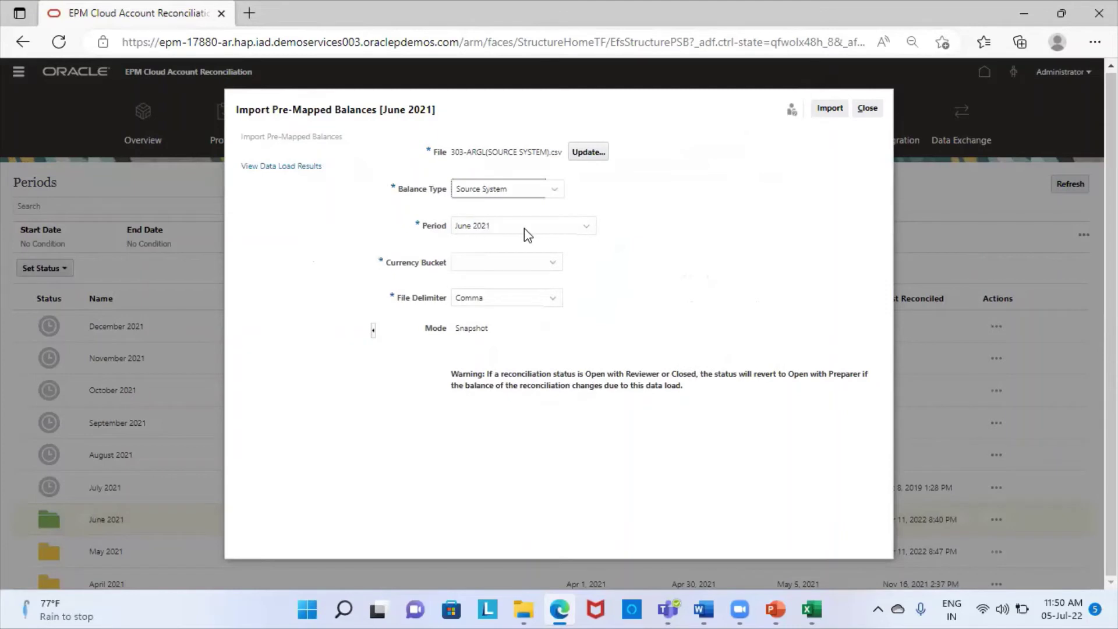
{"action": "left_click", "coordinate": [498, 263]}
{"action": "left_click", "coordinate": [488, 318]}
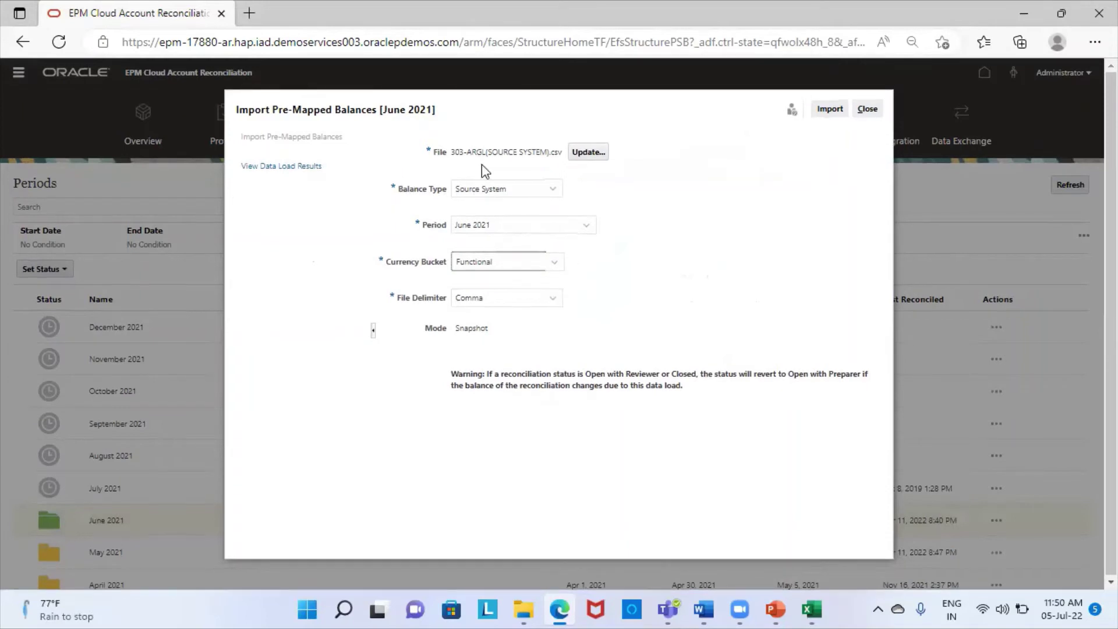
- Run the source system balances import, refresh its data load results until processing finishes, and close the import window
{"action": "left_click", "coordinate": [838, 111]}
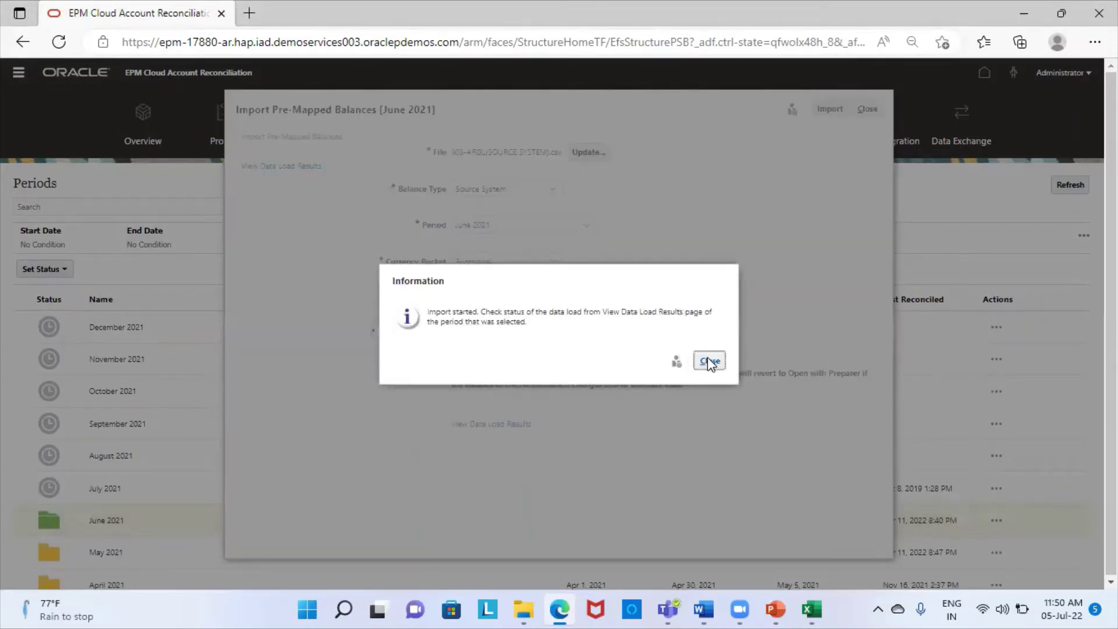
{"action": "left_click", "coordinate": [710, 362]}
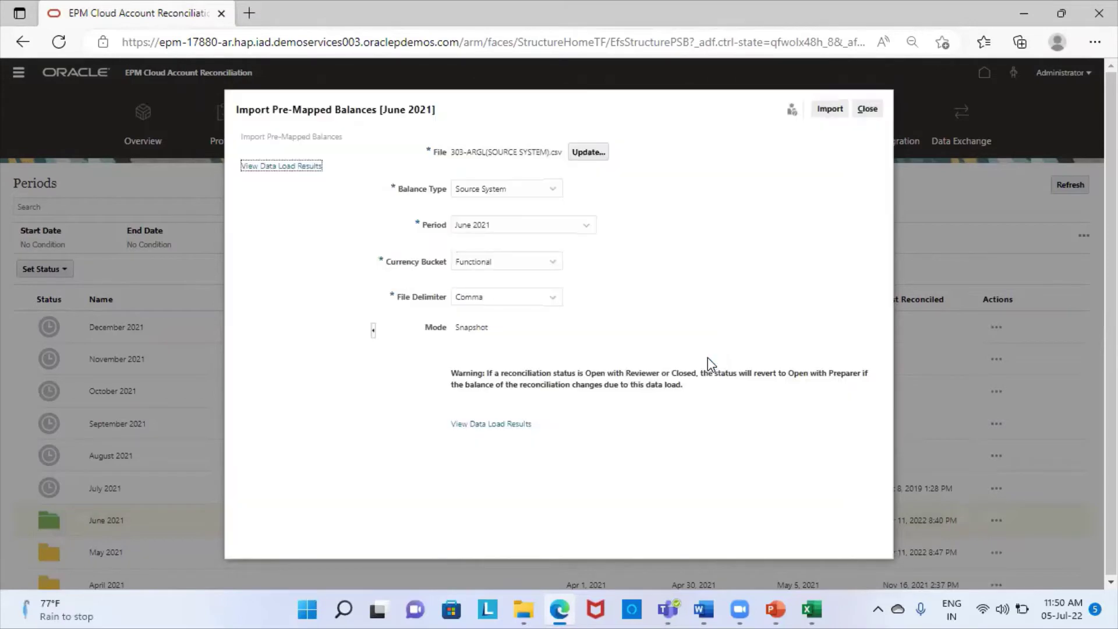
{"action": "left_click", "coordinate": [292, 166]}
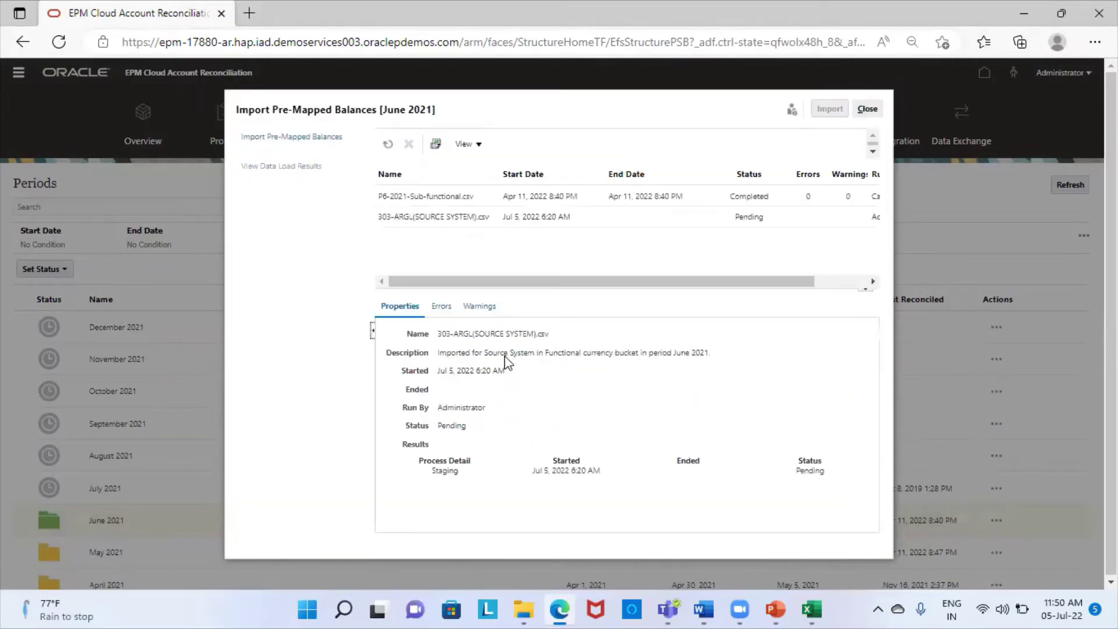
{"action": "left_click", "coordinate": [388, 144]}
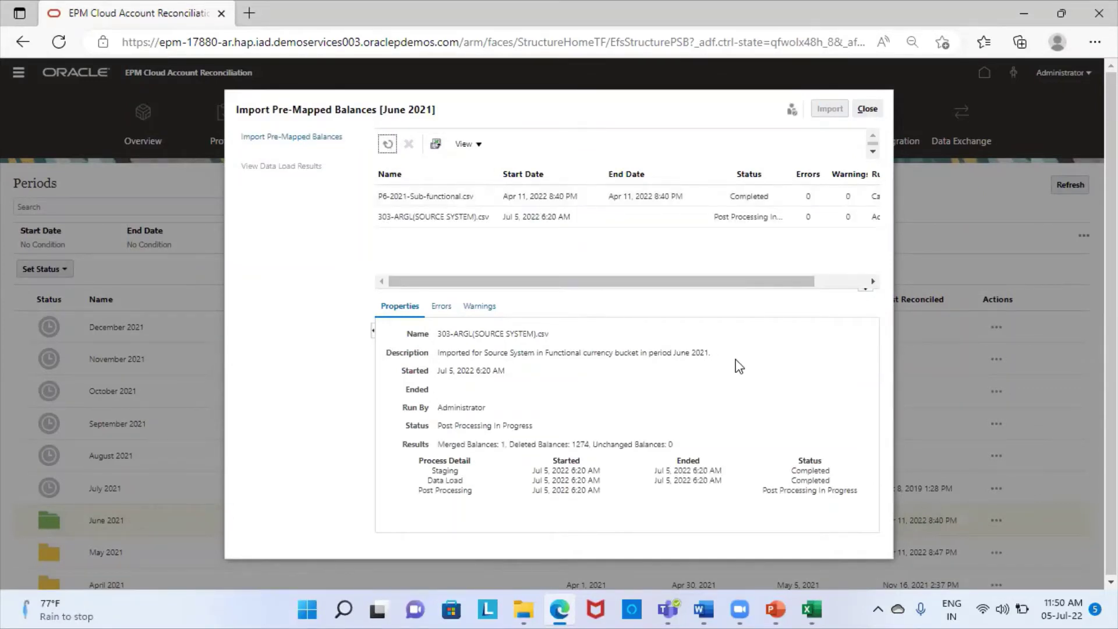
{"action": "left_click", "coordinate": [386, 142]}
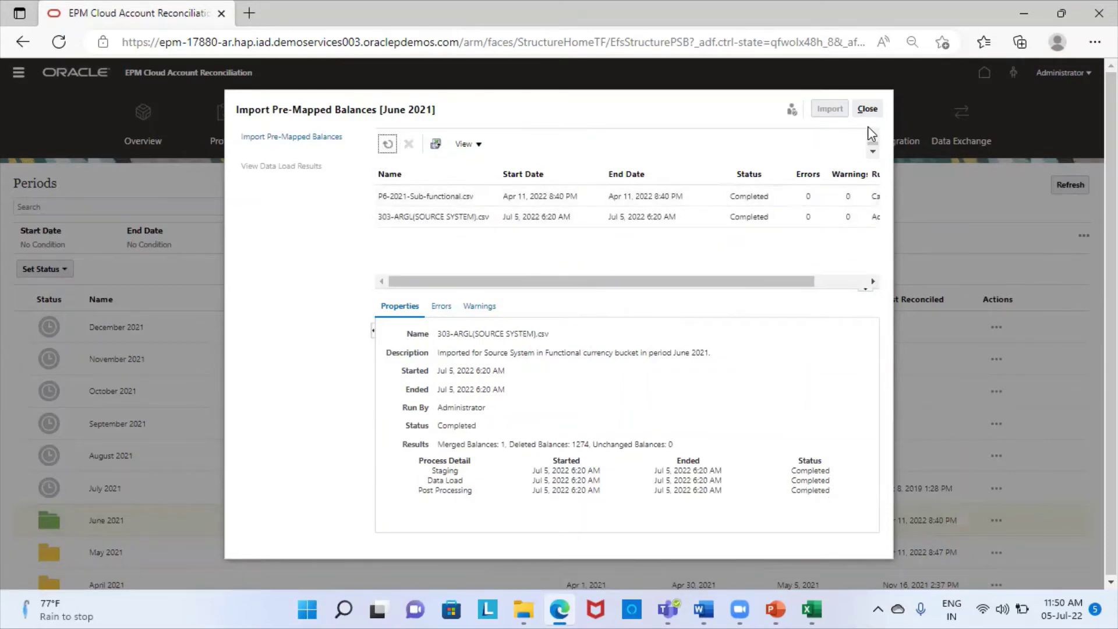
{"action": "left_click", "coordinate": [867, 110]}
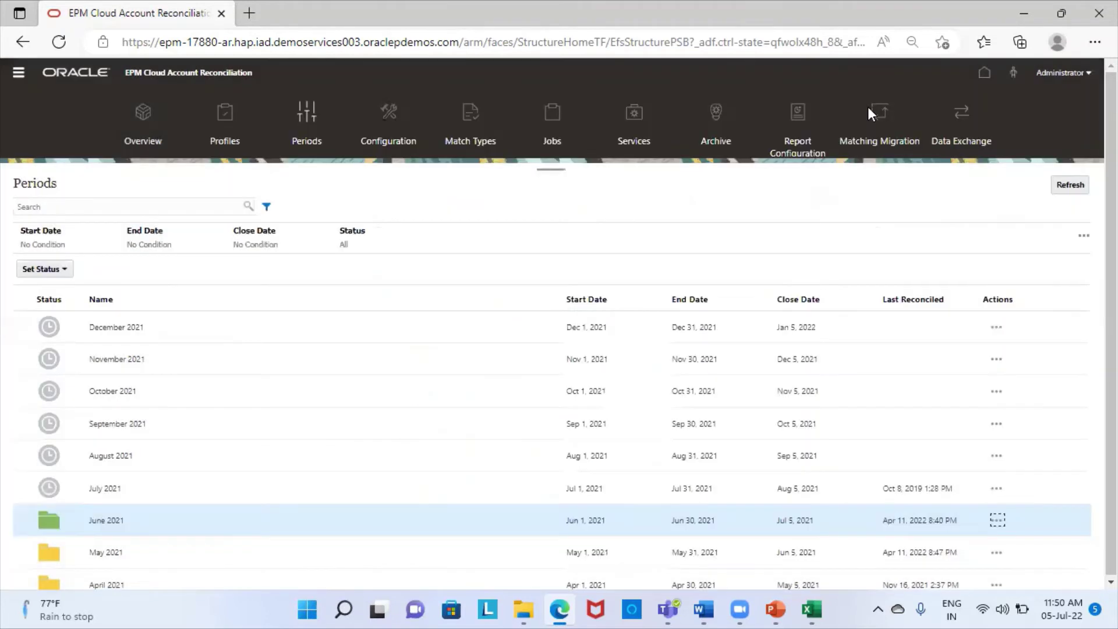
- Open another pre-mapped balances import for June 2021 and set its balance type to Subsystem
{"action": "left_click", "coordinate": [997, 520]}
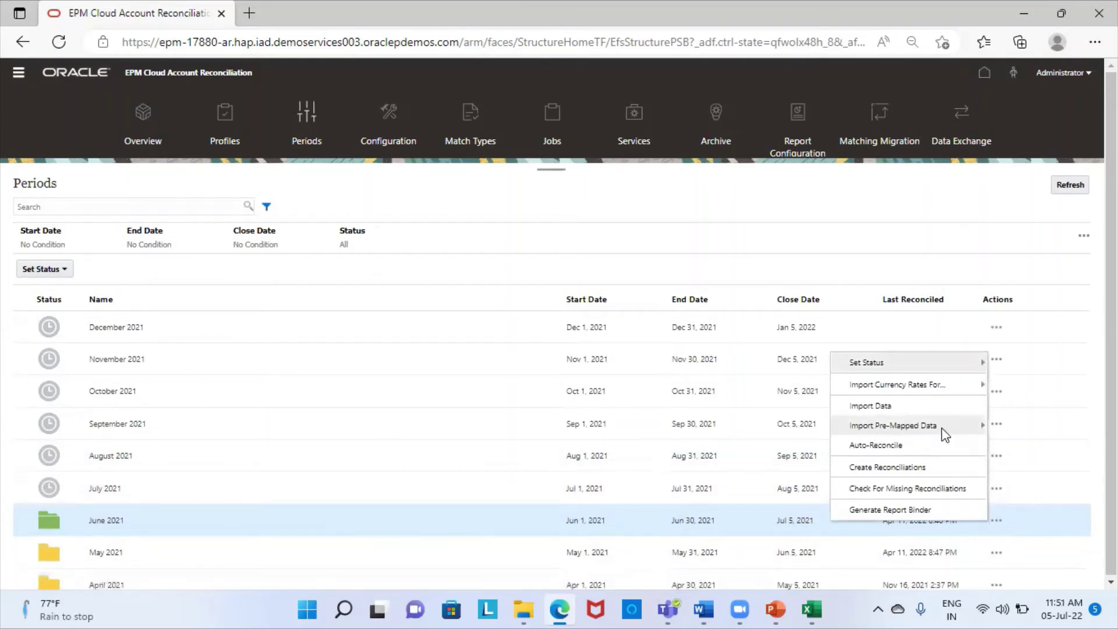
{"action": "mouse_move", "coordinate": [938, 429]}
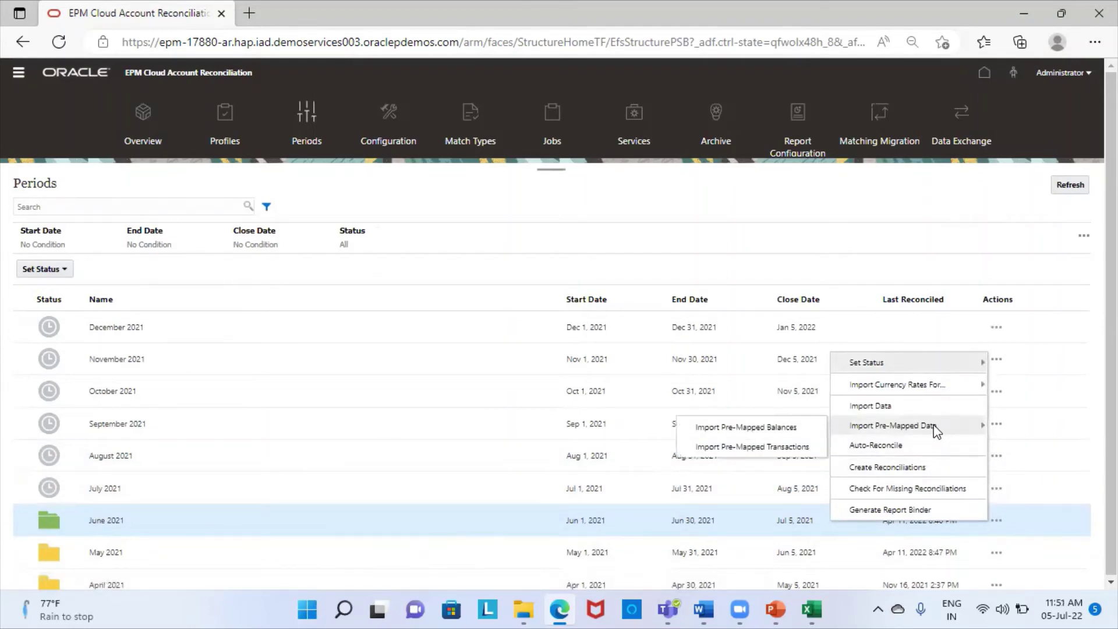
{"action": "left_click", "coordinate": [711, 427]}
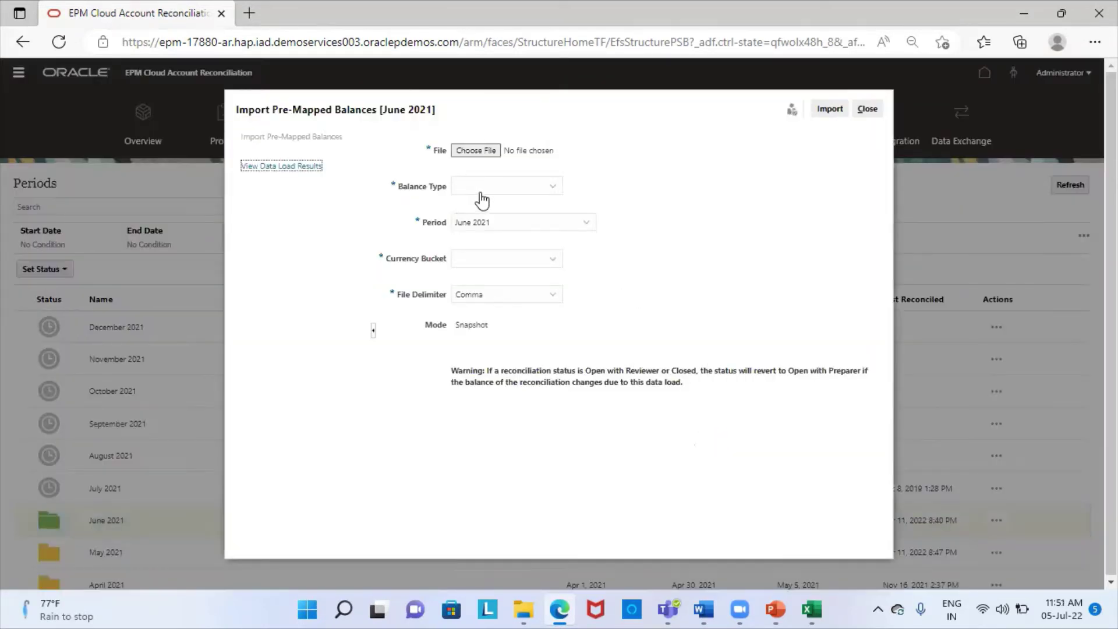
{"action": "left_click", "coordinate": [482, 201]}
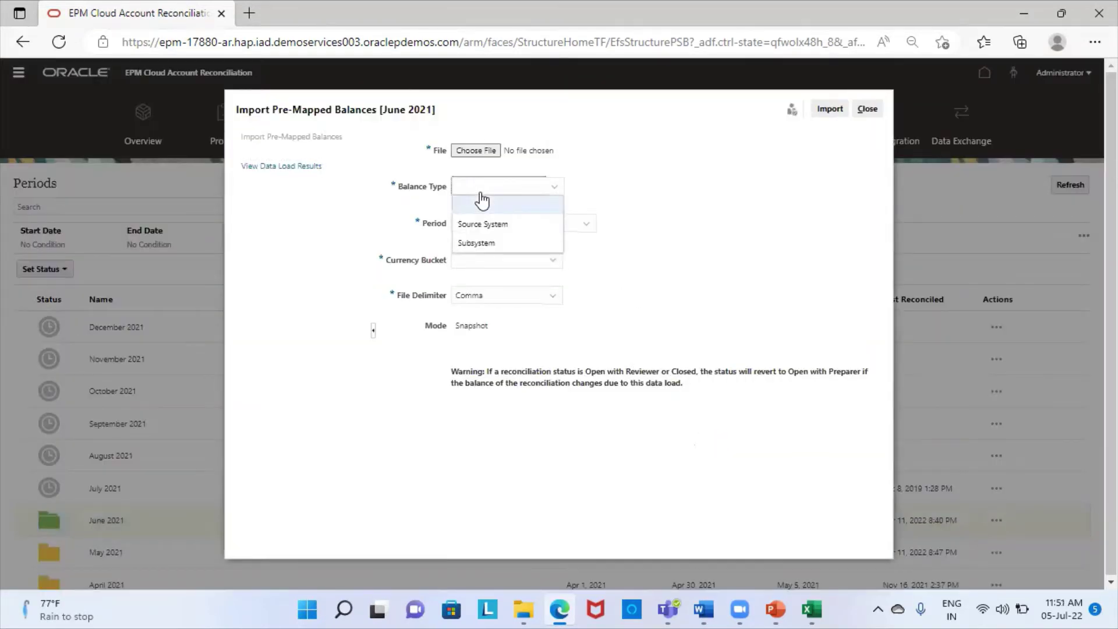
{"action": "left_click", "coordinate": [472, 243]}
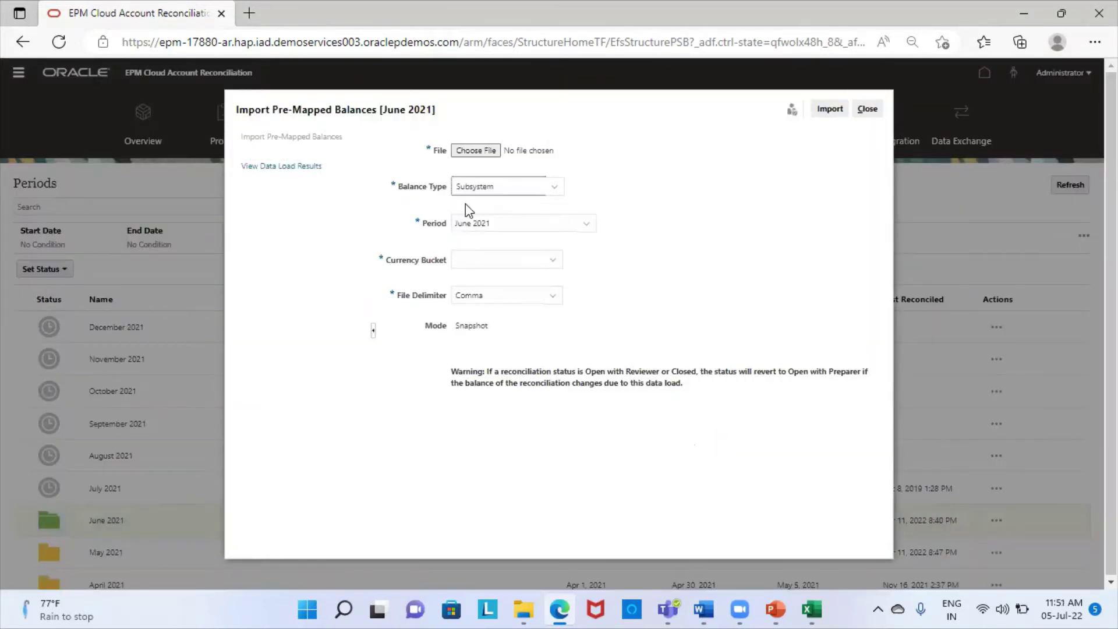
- Choose 303-ARGL(SUBSYSTEM).csv as the file to import and set the currency bucket to Functional
{"action": "left_click", "coordinate": [474, 150]}
{"action": "scroll", "coordinate": [520, 333], "scroll_direction": "down", "scroll_amount": 2}
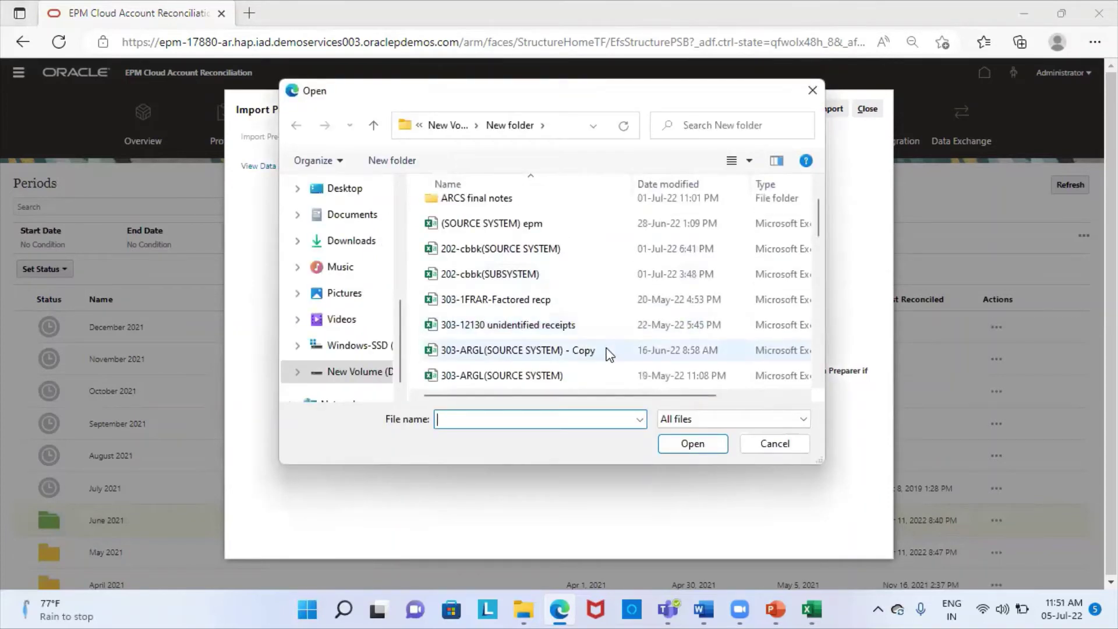
{"action": "left_click", "coordinate": [537, 351]}
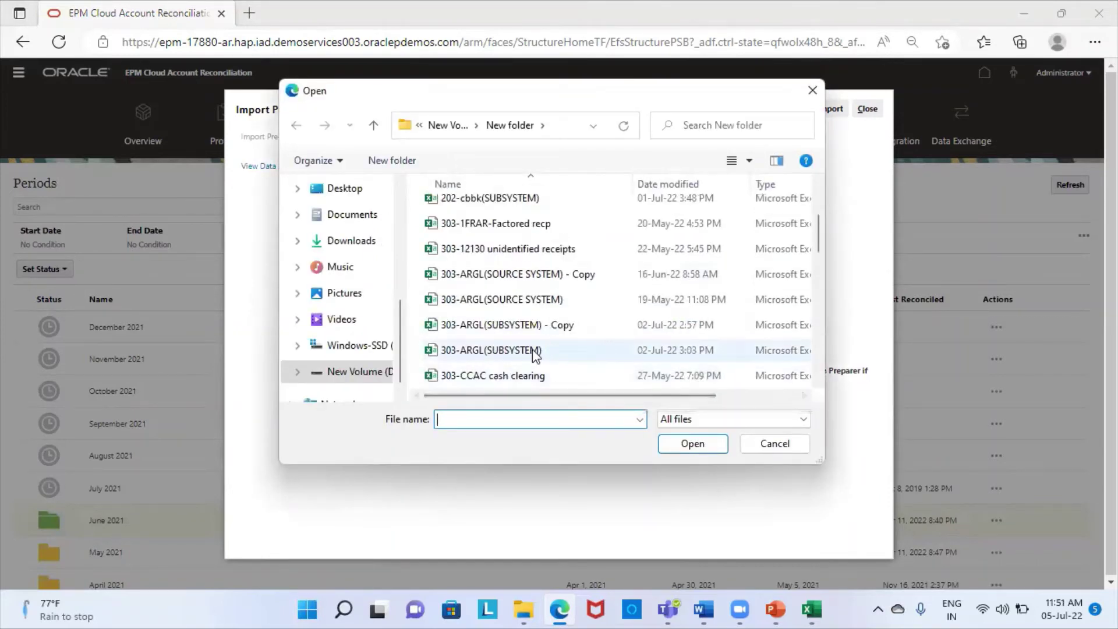
{"action": "left_click", "coordinate": [692, 444]}
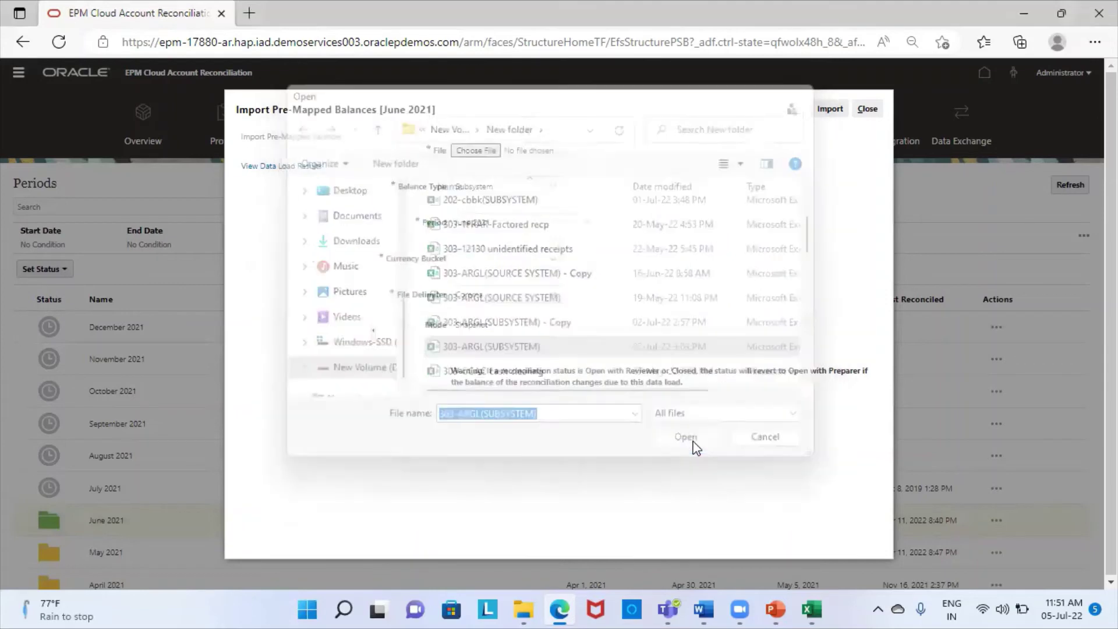
{"action": "left_click", "coordinate": [487, 262]}
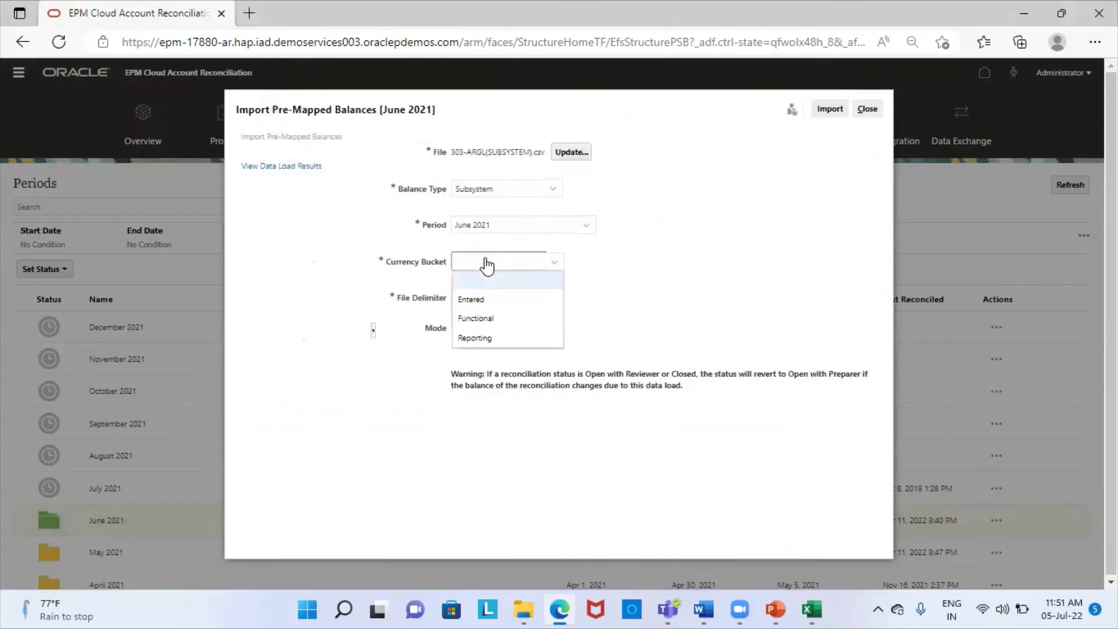
{"action": "left_click", "coordinate": [489, 321]}
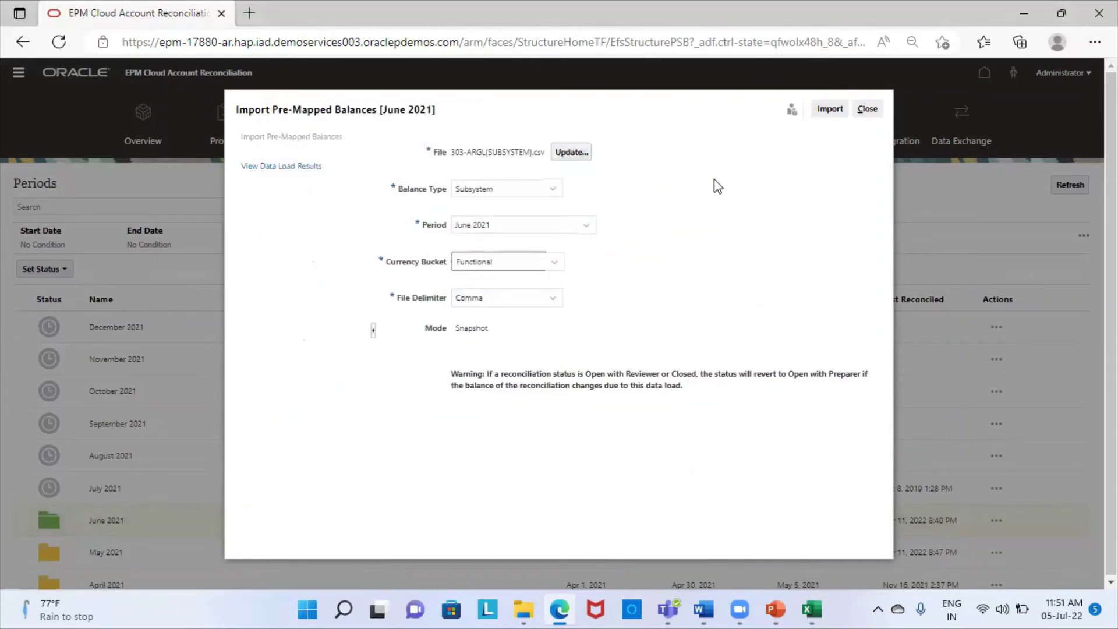
- Run the subsystem balances import and refresh its data load results to check the progress
{"action": "left_click", "coordinate": [831, 110]}
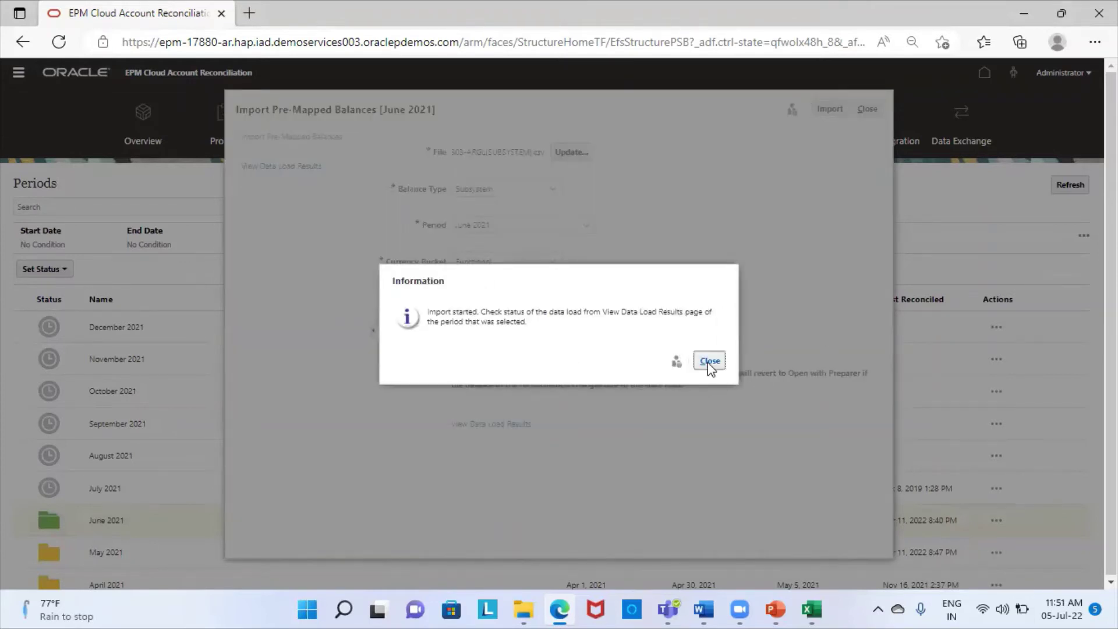
{"action": "left_click", "coordinate": [710, 361]}
{"action": "left_click", "coordinate": [275, 165]}
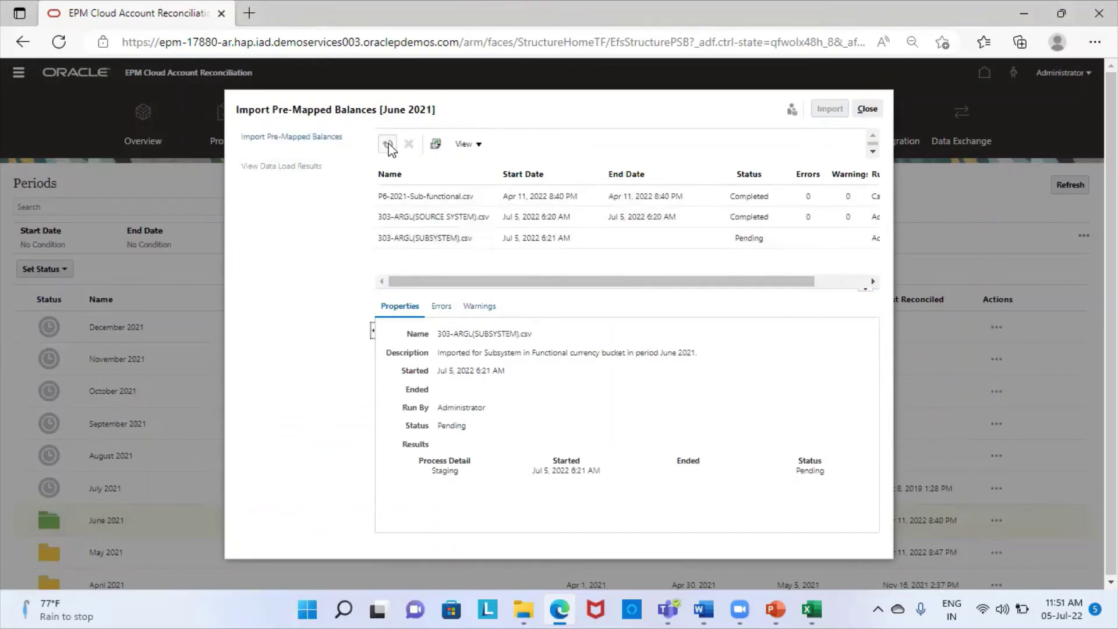
{"action": "left_click", "coordinate": [389, 145]}
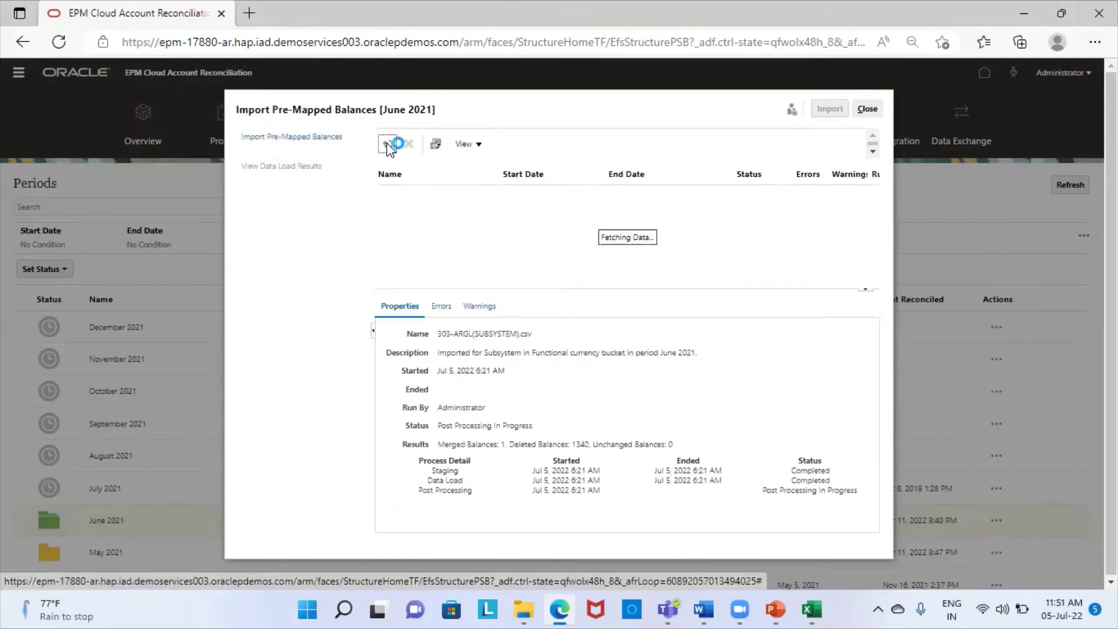
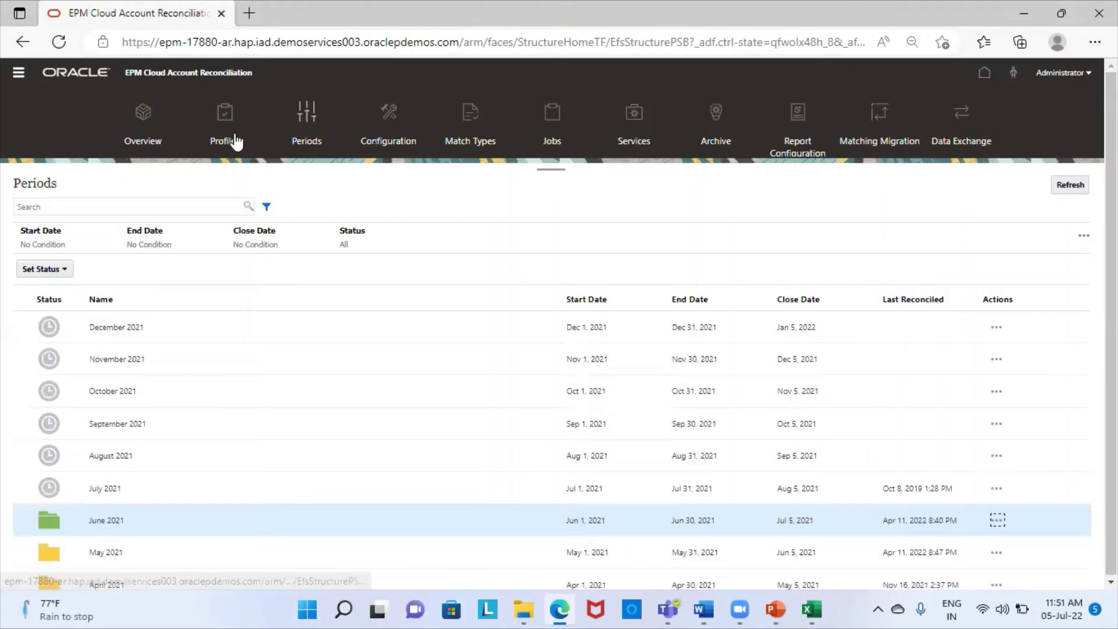
- Go to the profiles list and search it for 303-argl
{"action": "left_click", "coordinate": [239, 149]}
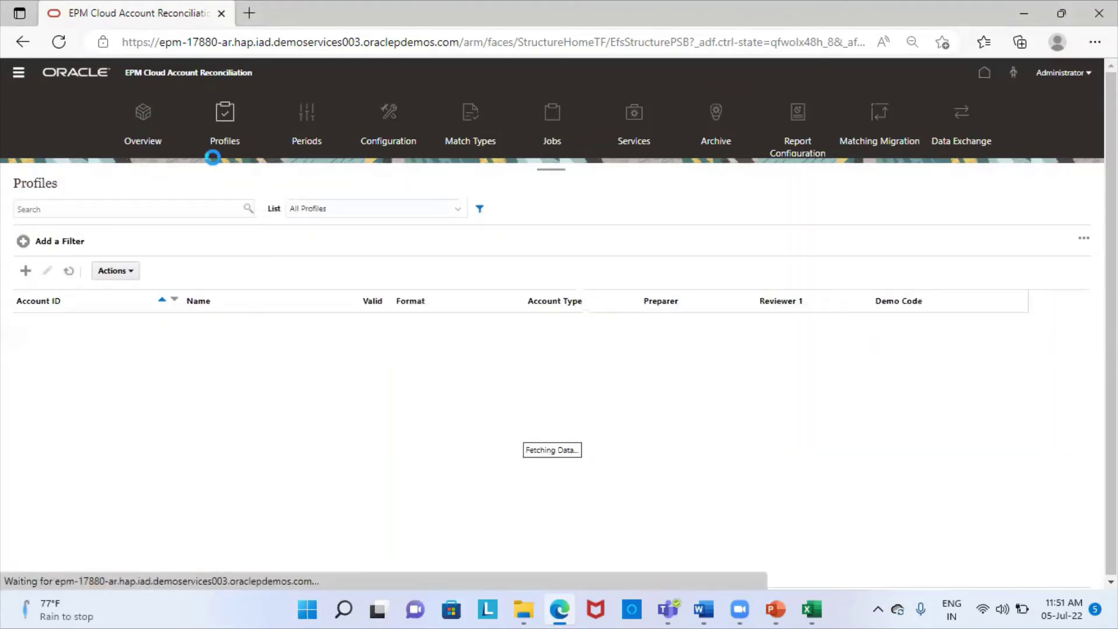
{"action": "left_click", "coordinate": [120, 209]}
{"action": "type", "text": "303-arg"}
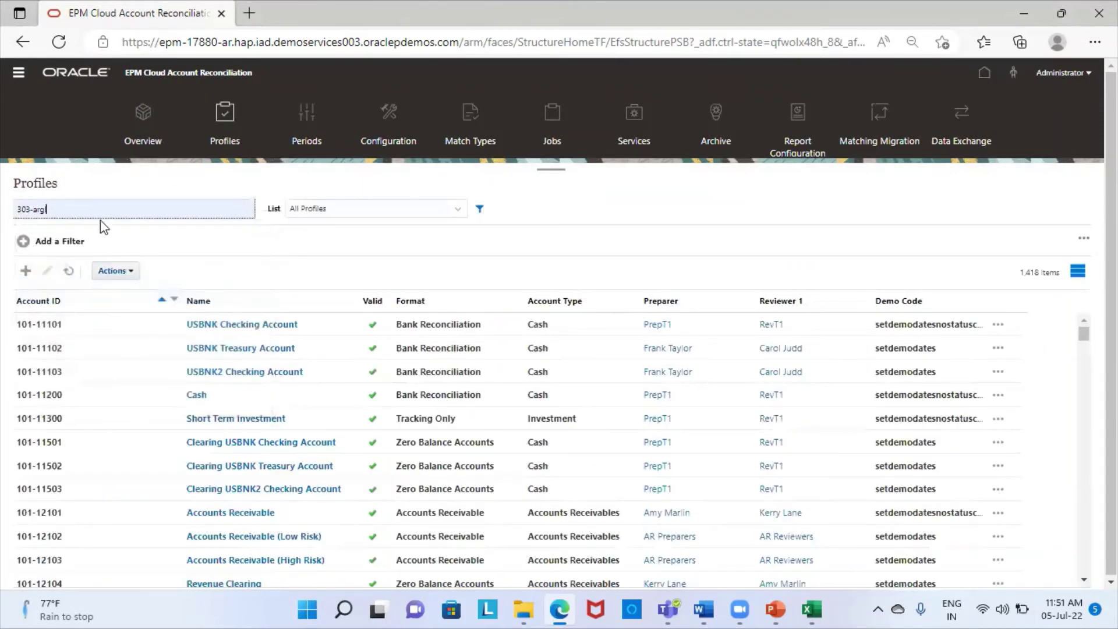
{"action": "key", "text": "Return"}
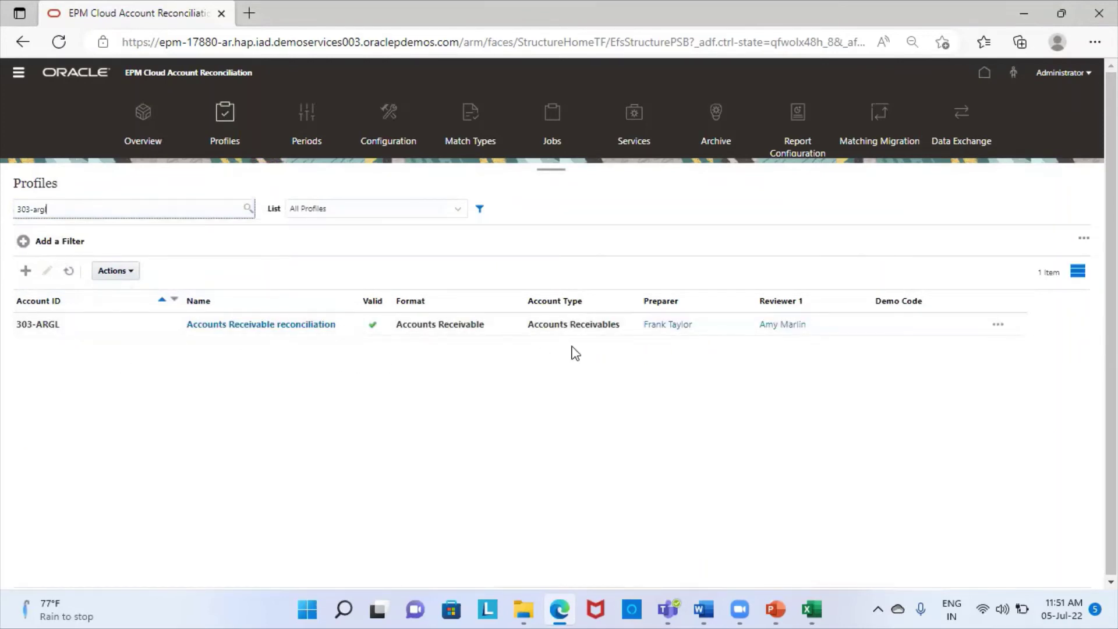
- Create the June 2021 reconciliation for only the selected 303-ARGL profile, and close the results and creation dialogs
{"action": "left_click", "coordinate": [129, 327]}
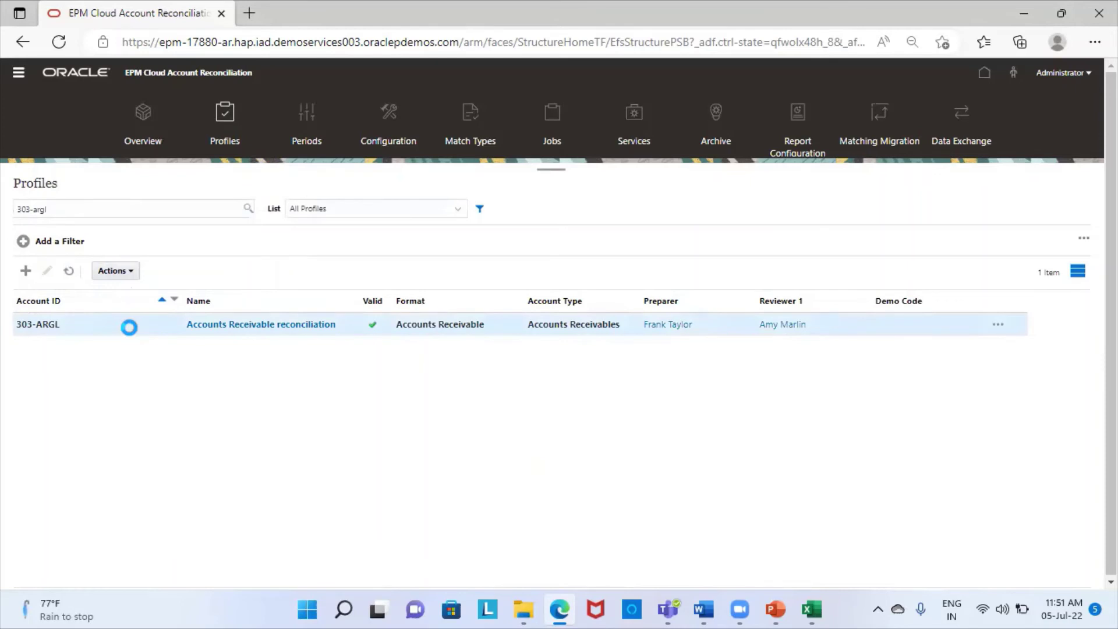
{"action": "left_click", "coordinate": [134, 272]}
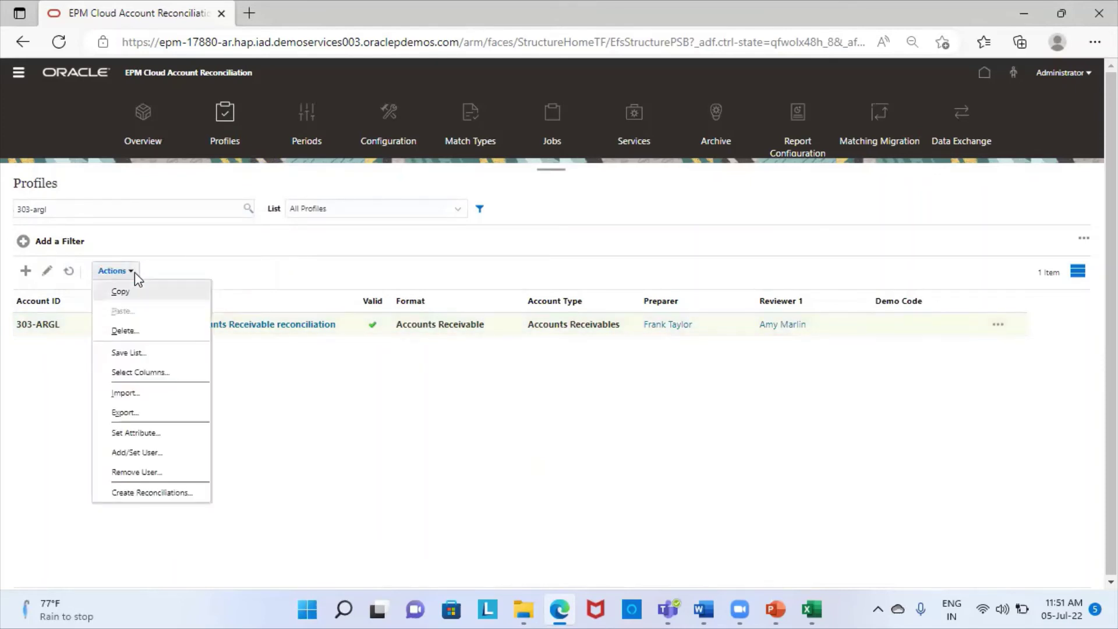
{"action": "left_click", "coordinate": [148, 492]}
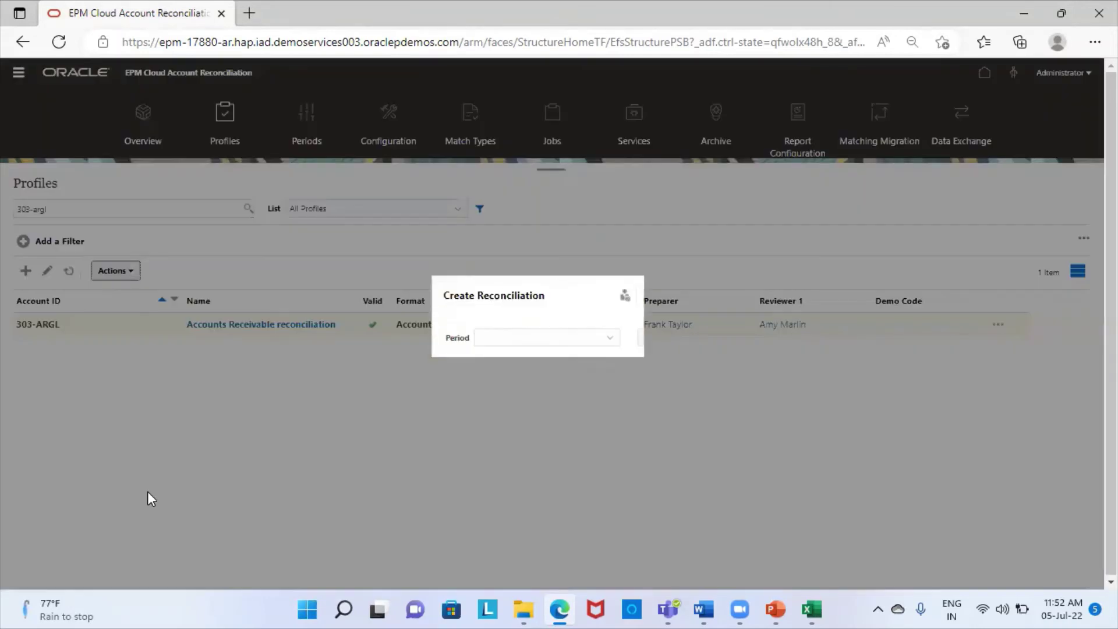
{"action": "left_click", "coordinate": [594, 337]}
{"action": "left_click", "coordinate": [525, 467]}
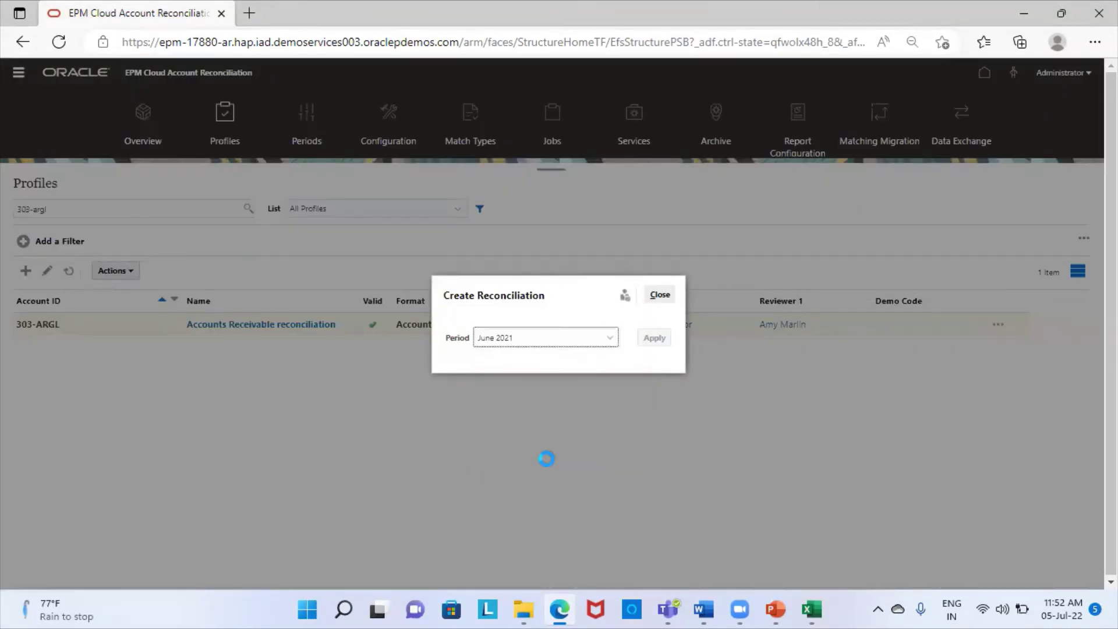
{"action": "left_click", "coordinate": [656, 341]}
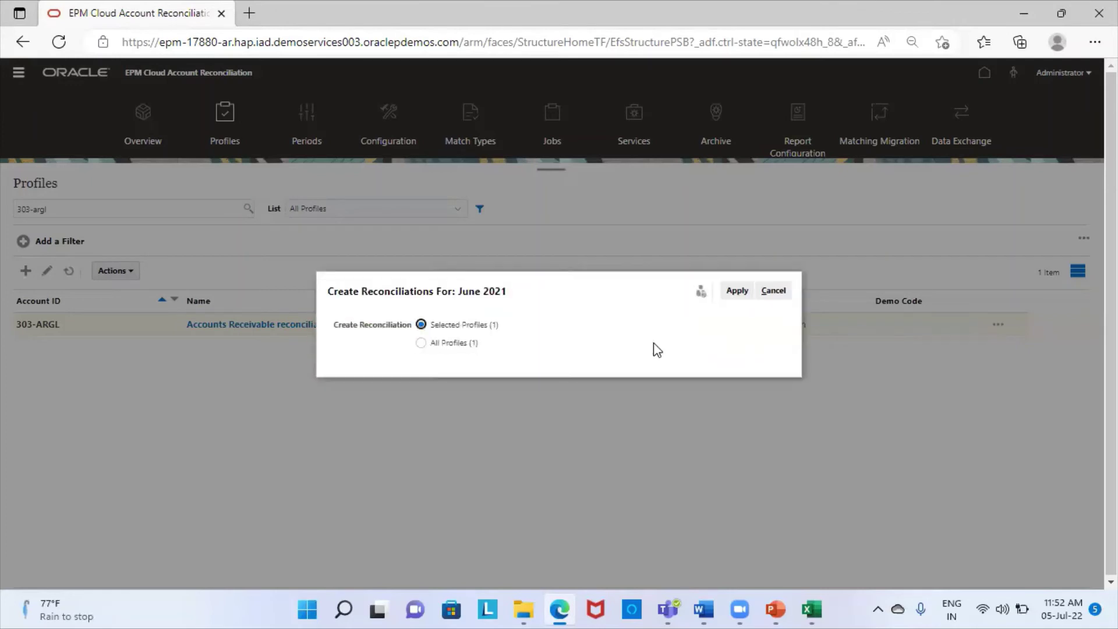
{"action": "left_click", "coordinate": [739, 291]}
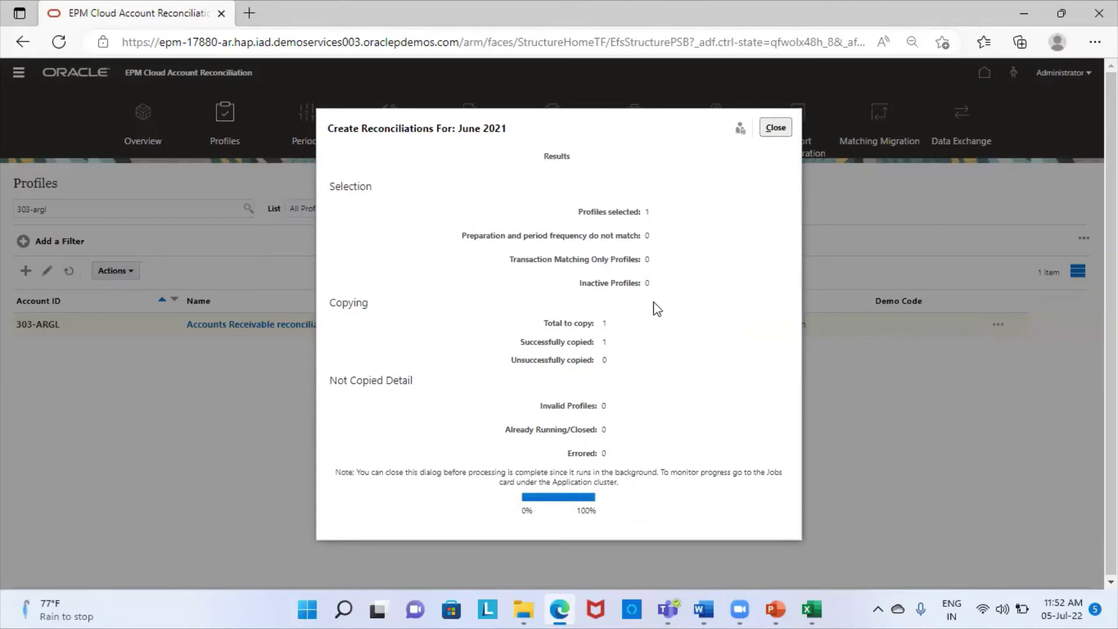
{"action": "left_click", "coordinate": [775, 128]}
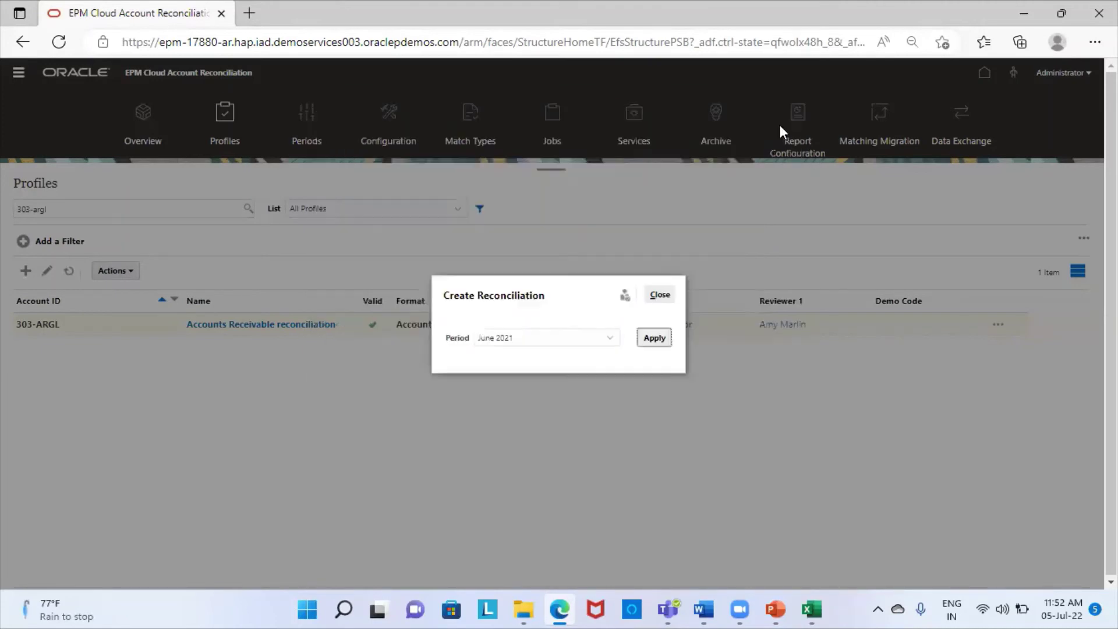
{"action": "left_click", "coordinate": [659, 295]}
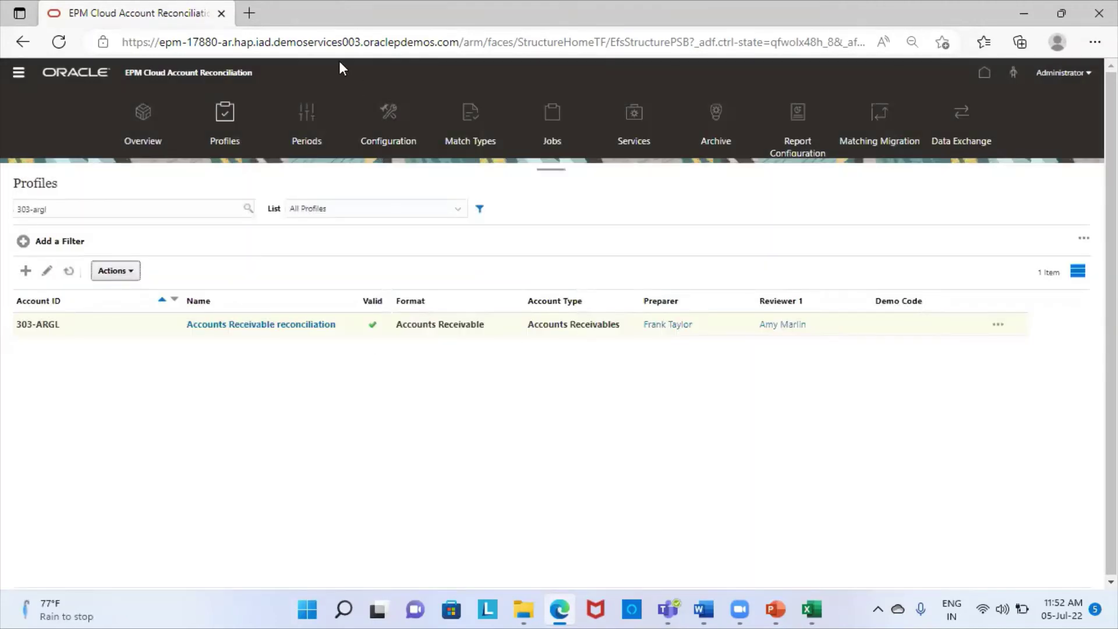
- Go to the reconciliations list from the home page and search it for 303-argl
{"action": "left_click", "coordinate": [984, 73]}
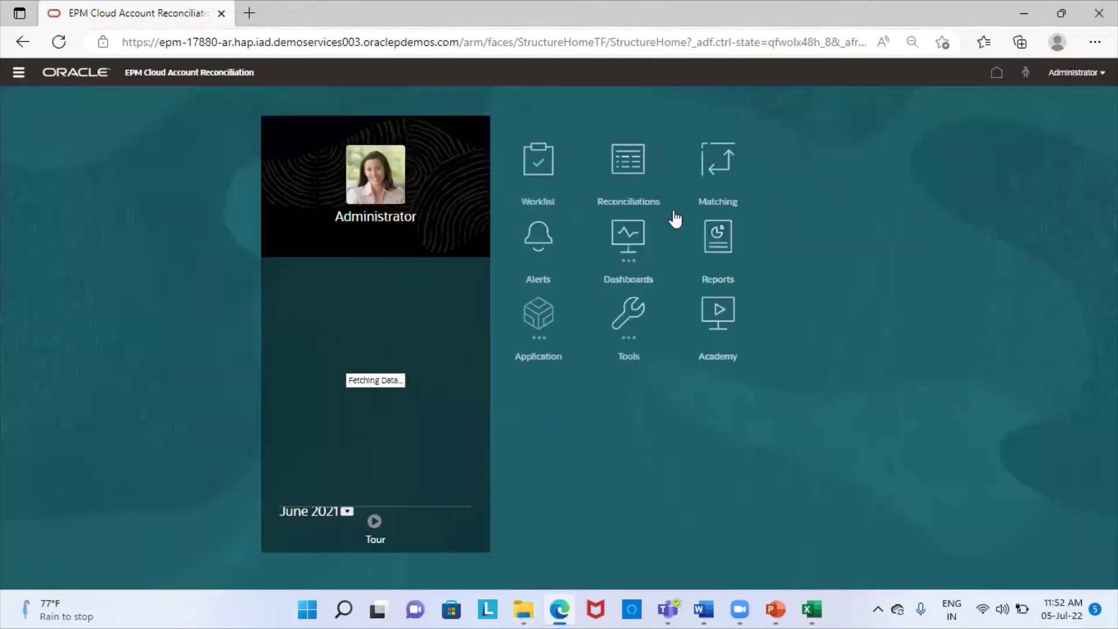
{"action": "left_click", "coordinate": [653, 198]}
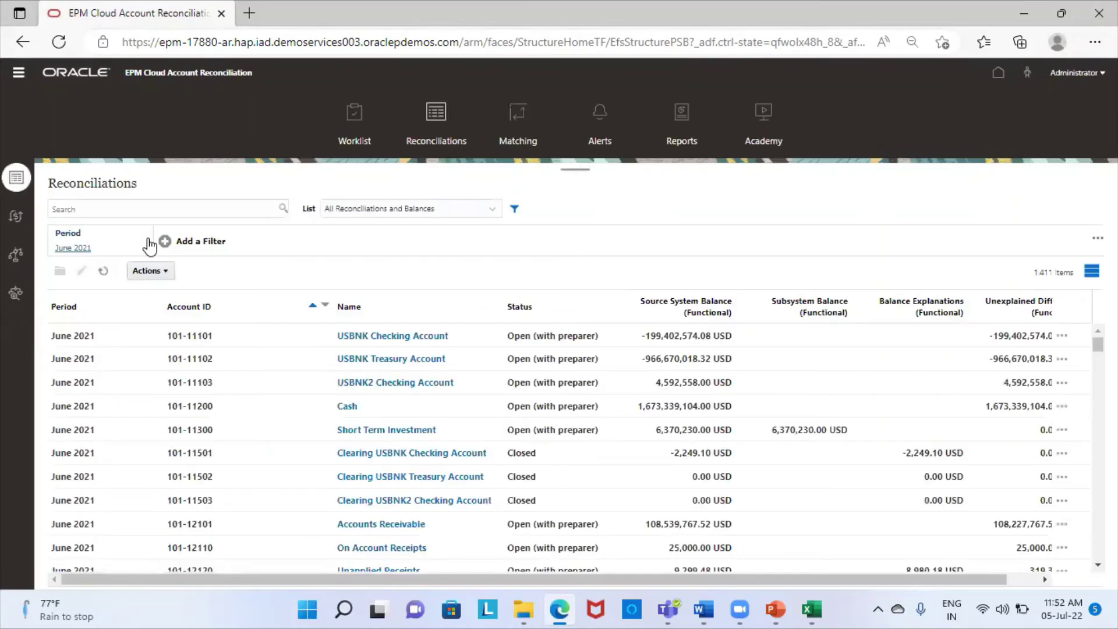
{"action": "left_click", "coordinate": [157, 208]}
{"action": "left_click", "coordinate": [104, 290]}
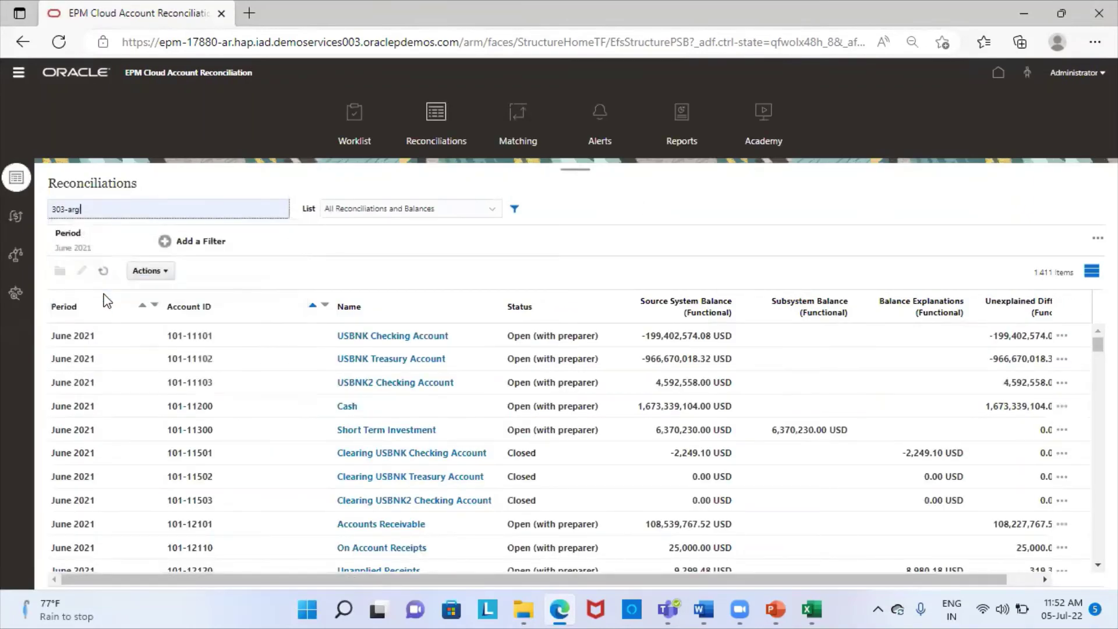
{"action": "key", "text": "Return"}
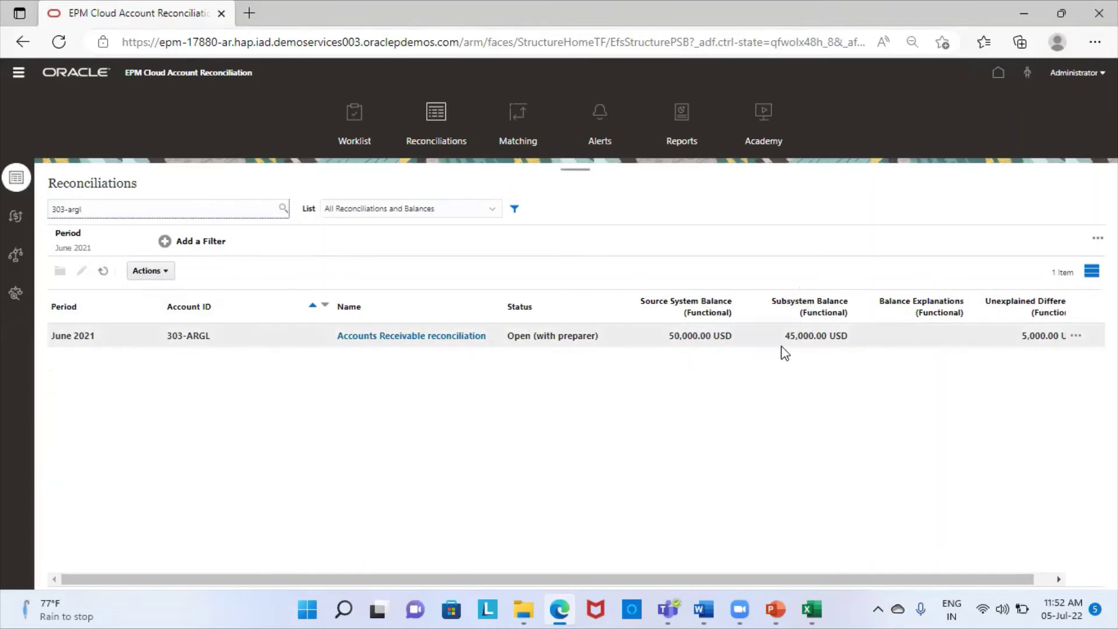
- Switch to Excel, compare the amounts in the 303-ARGL source system and subsystem workbooks, and minimize both windows
{"action": "mouse_move", "coordinate": [811, 609]}
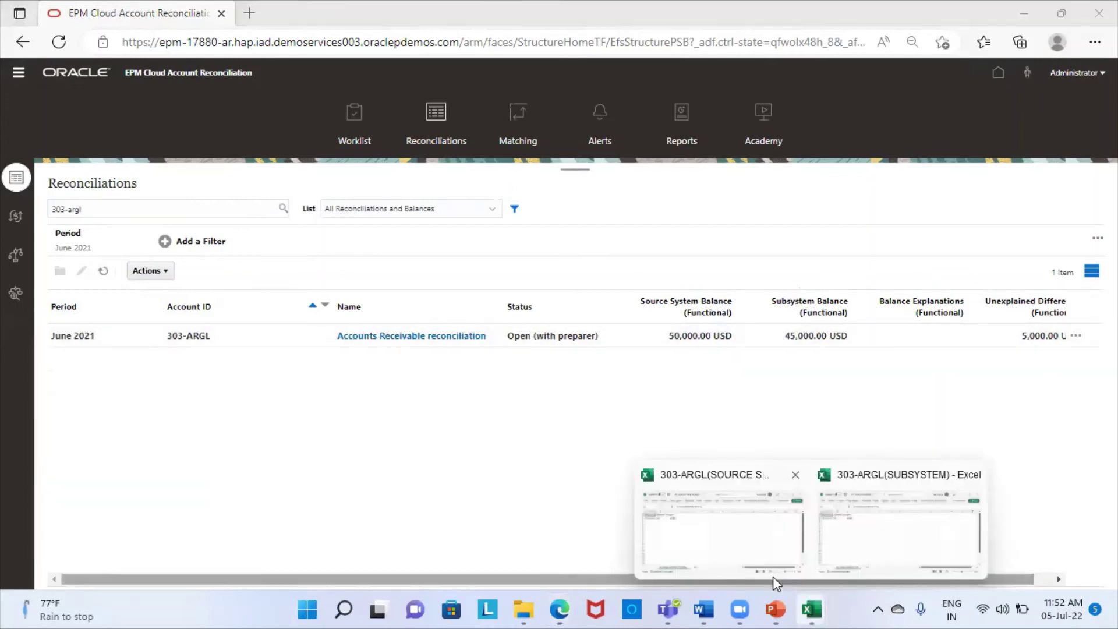
{"action": "left_click", "coordinate": [757, 539]}
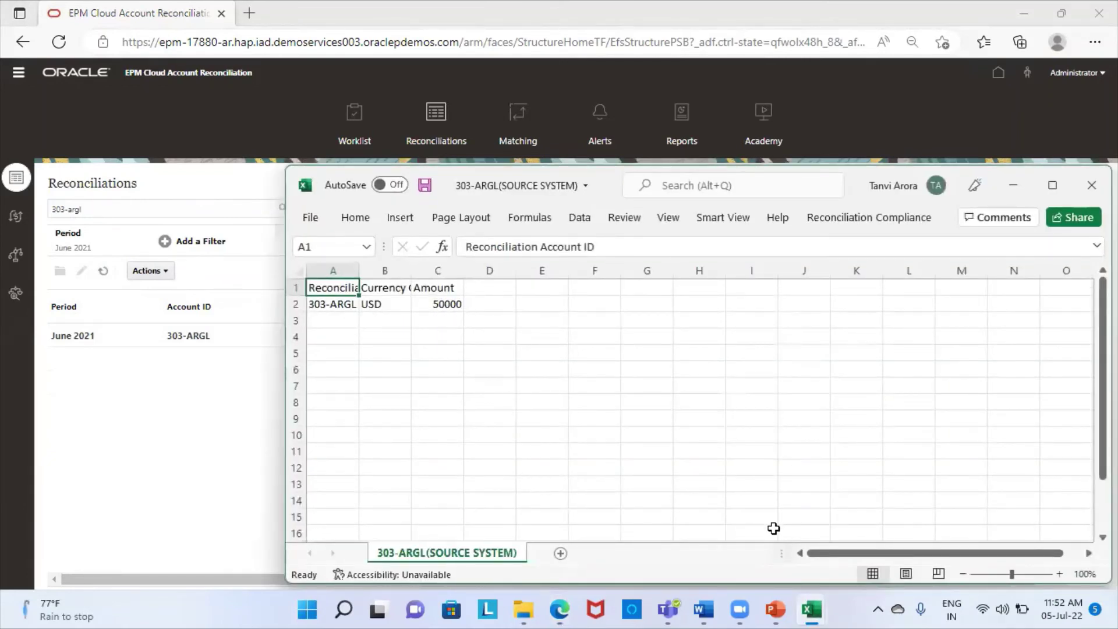
{"action": "mouse_move", "coordinate": [818, 609]}
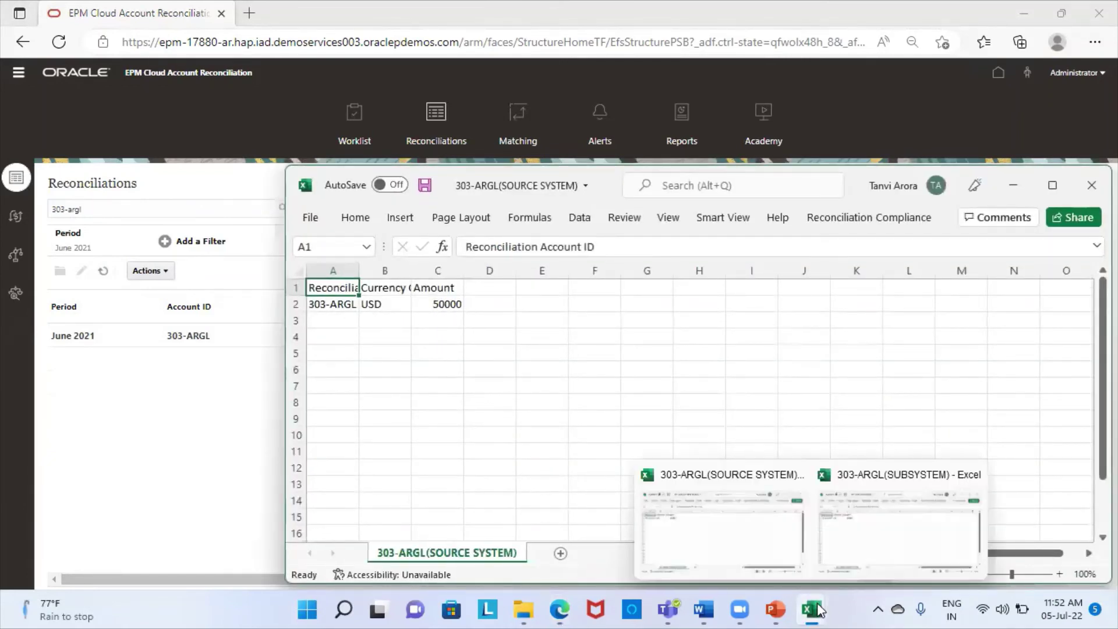
{"action": "left_click", "coordinate": [890, 515]}
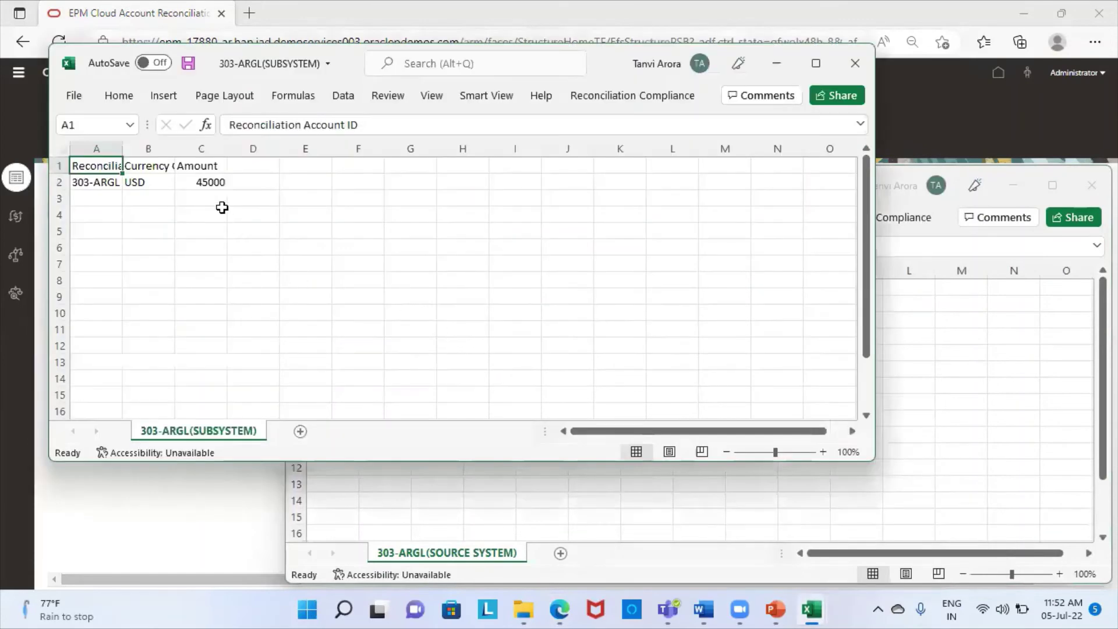
{"action": "left_click", "coordinate": [776, 63]}
{"action": "left_click", "coordinate": [1014, 185]}
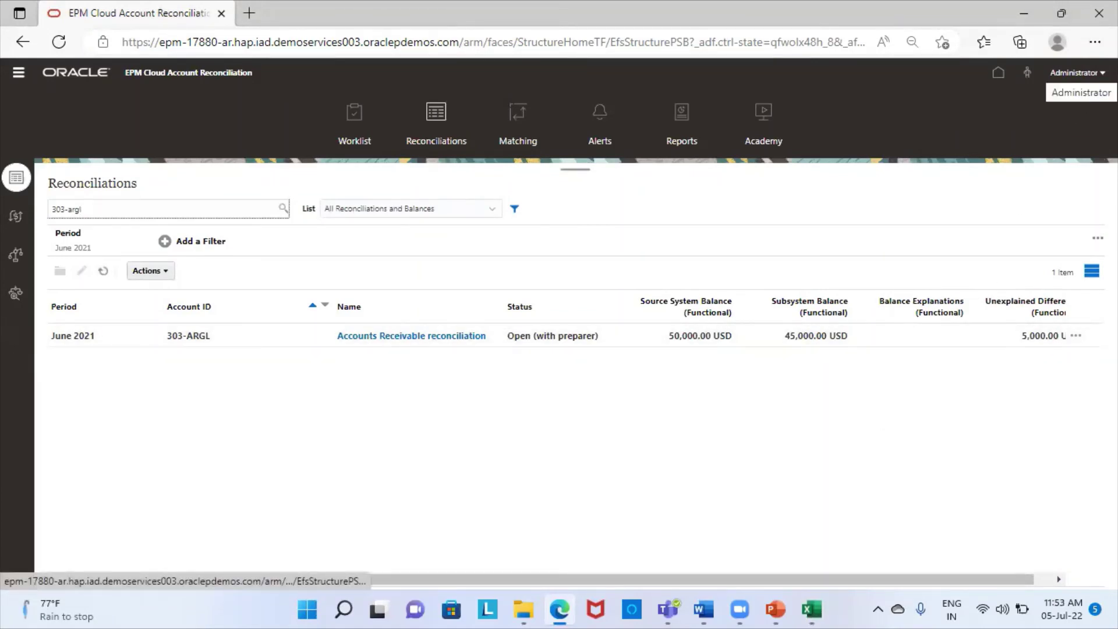
- Sign out of the Administrator account and confirm the sign-out
{"action": "left_click", "coordinate": [1095, 73]}
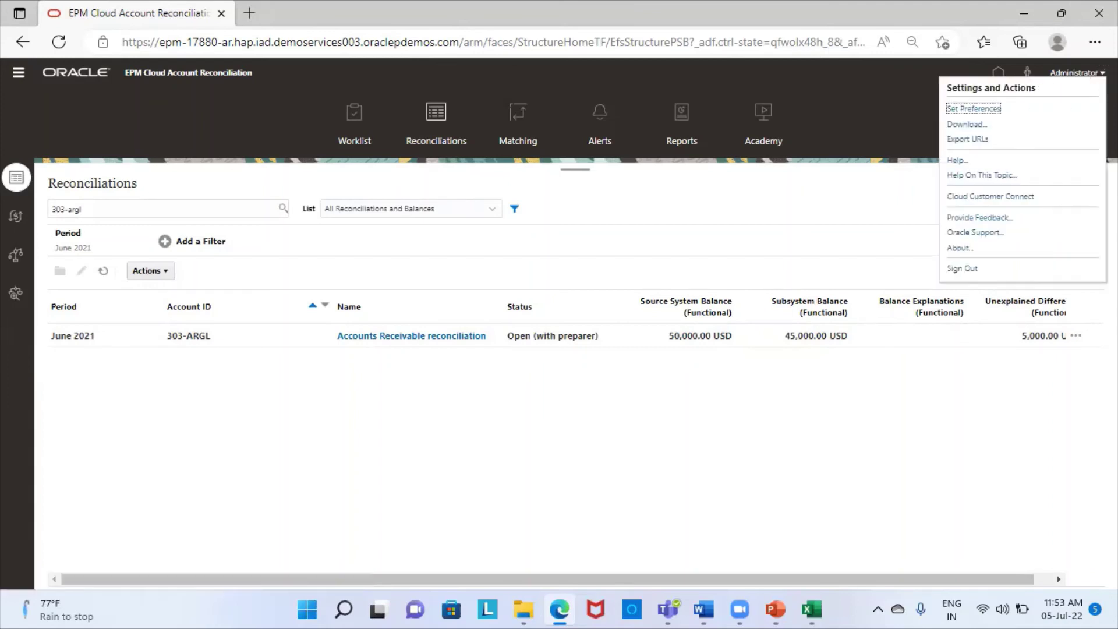
{"action": "left_click", "coordinate": [956, 269]}
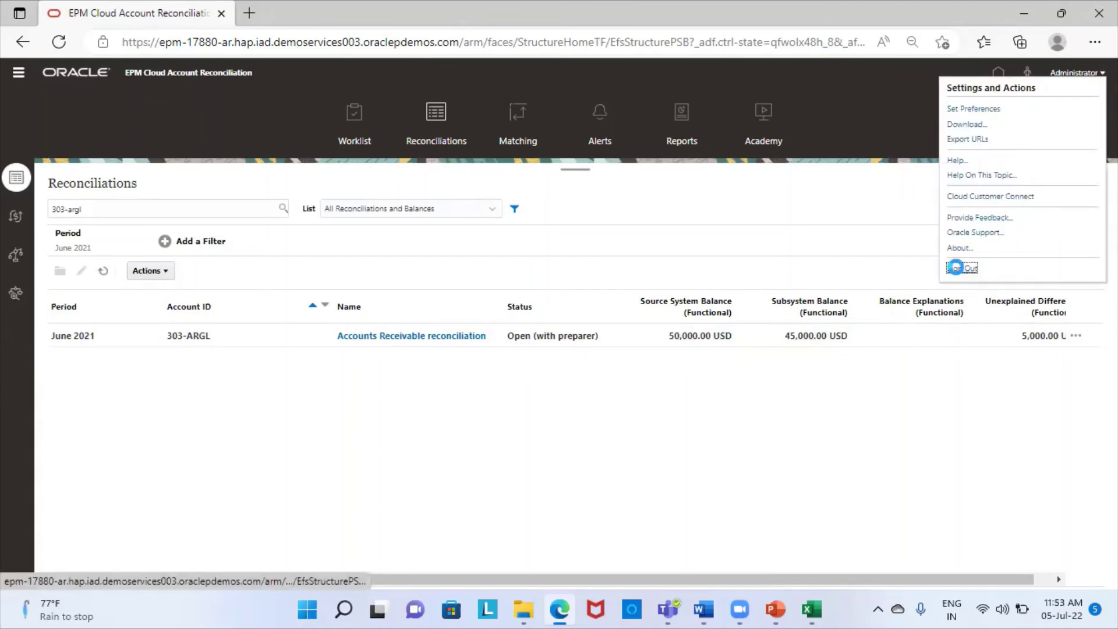
{"action": "left_click", "coordinate": [569, 342]}
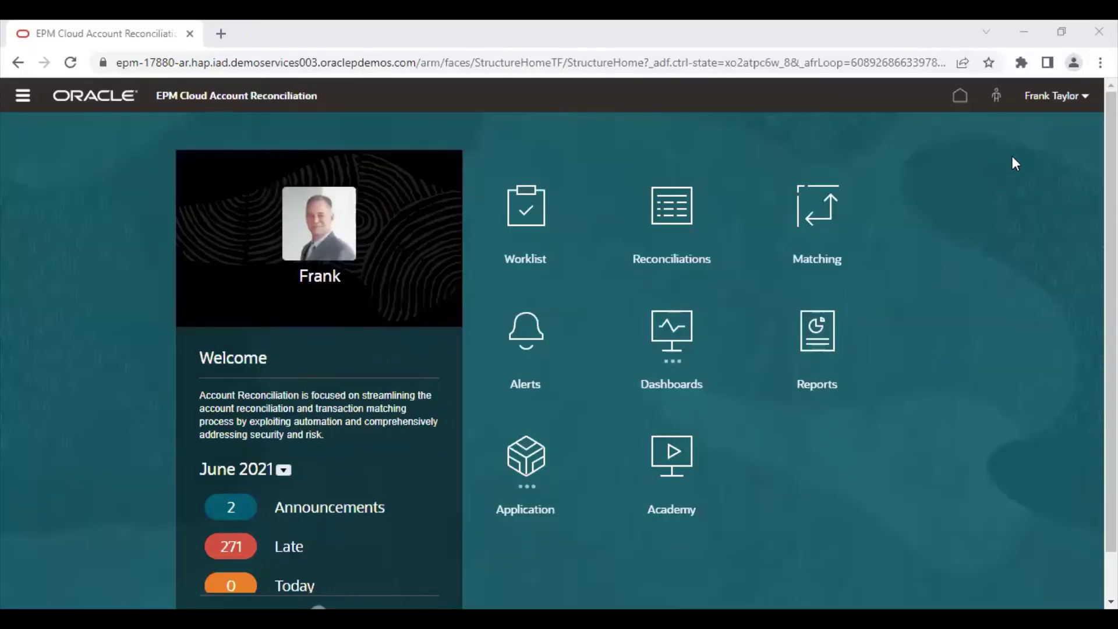
- Go to the preparer's reconciliations, search for 303-argl, and switch the list to All Reconciliations and Balances
{"action": "left_click", "coordinate": [678, 220]}
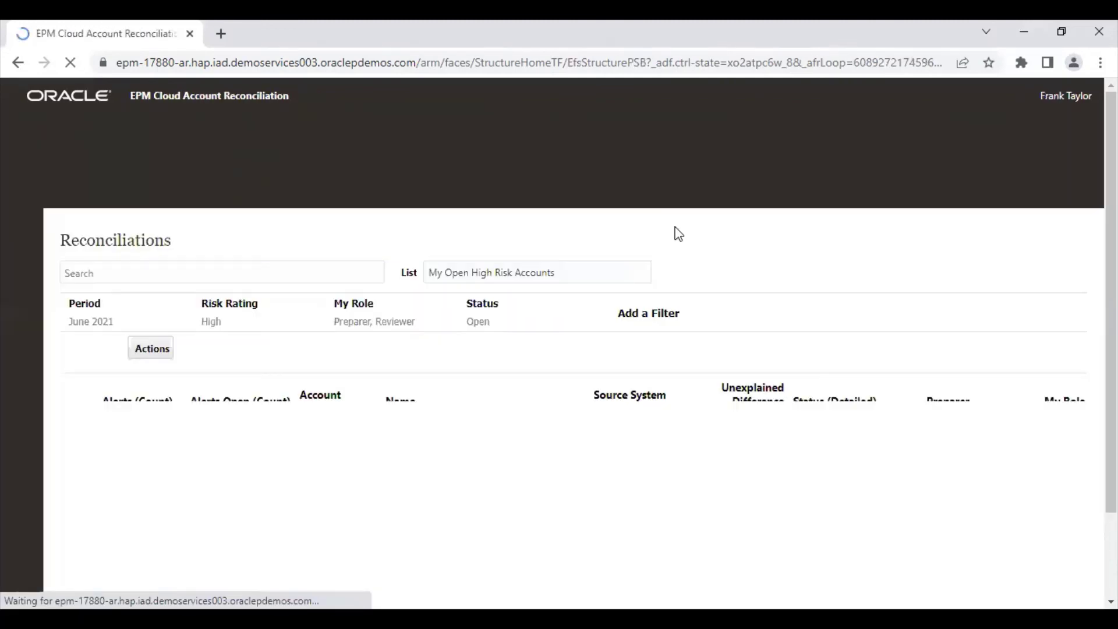
{"action": "left_click", "coordinate": [184, 270]}
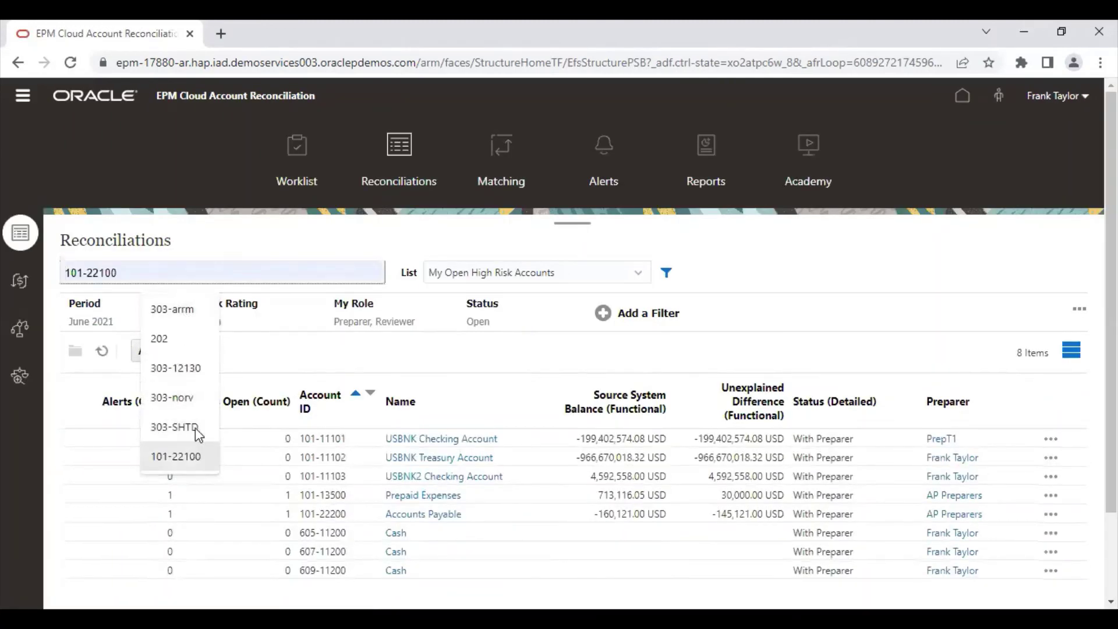
{"action": "type", "text": "303"}
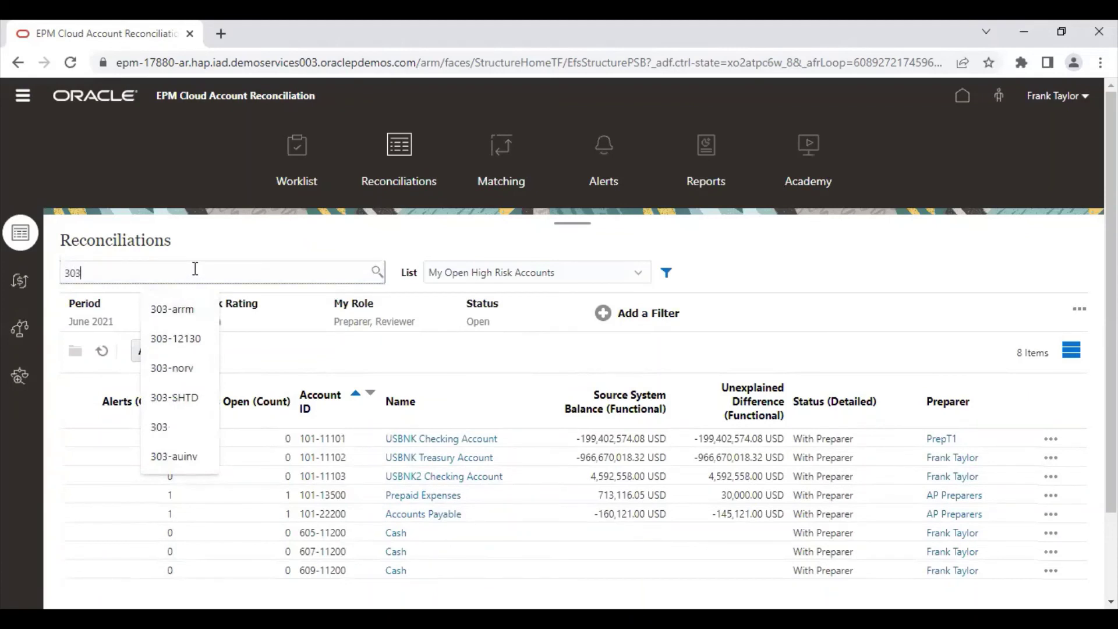
{"action": "type", "text": "-argl"}
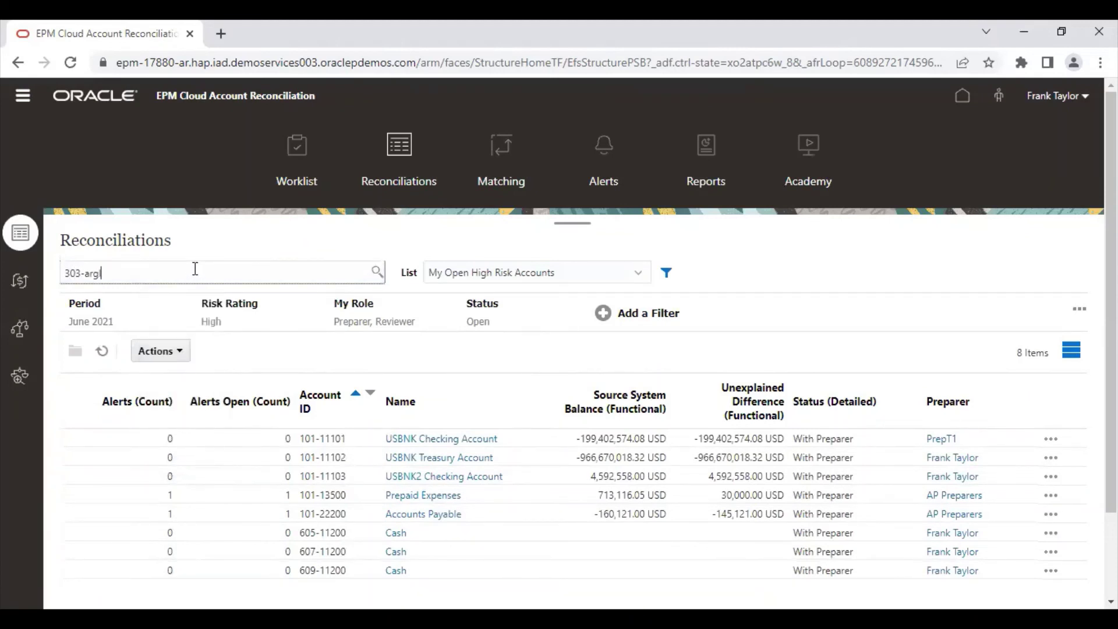
{"action": "key", "text": "Return"}
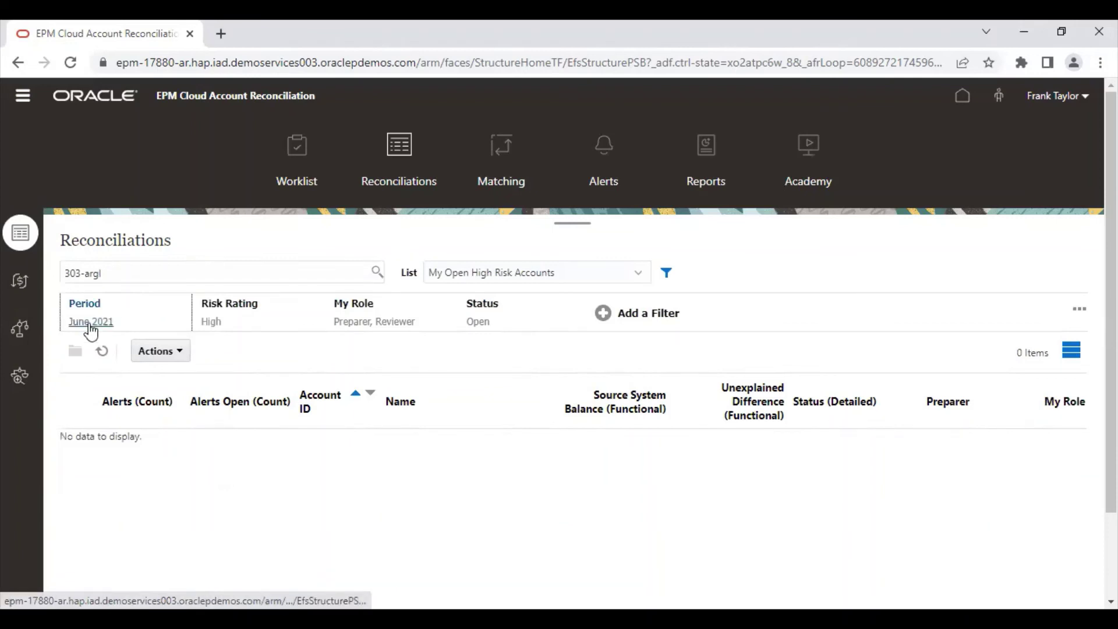
{"action": "left_click", "coordinate": [551, 277]}
{"action": "left_click", "coordinate": [527, 296]}
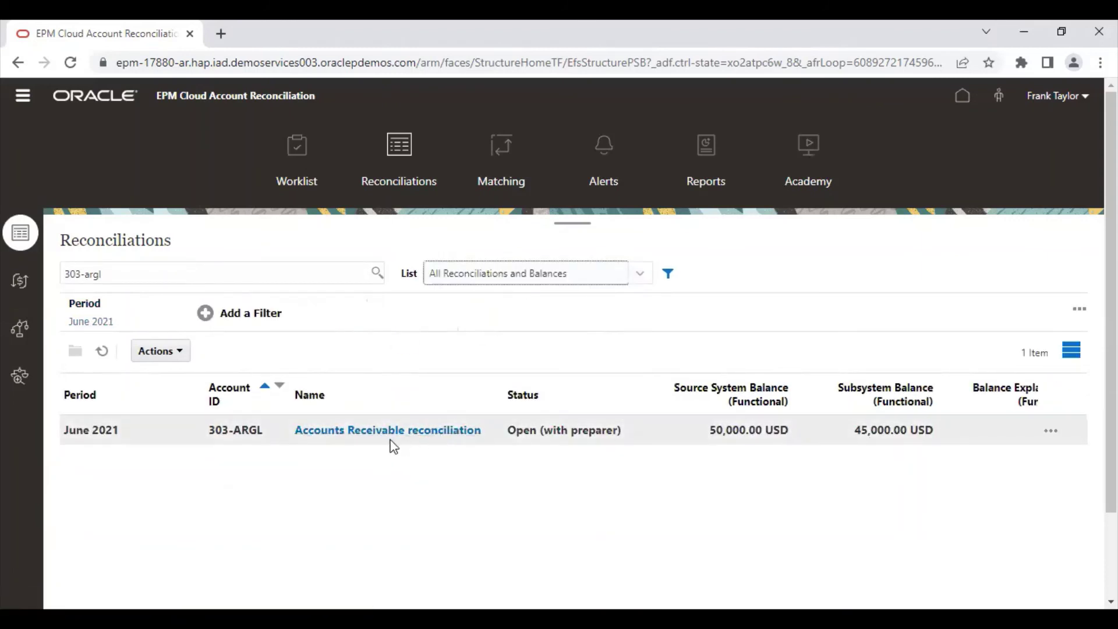
- Open the June 2021 Accounts Receivable reconciliation and start a new transaction under its adjustments to GL
{"action": "left_click", "coordinate": [387, 434]}
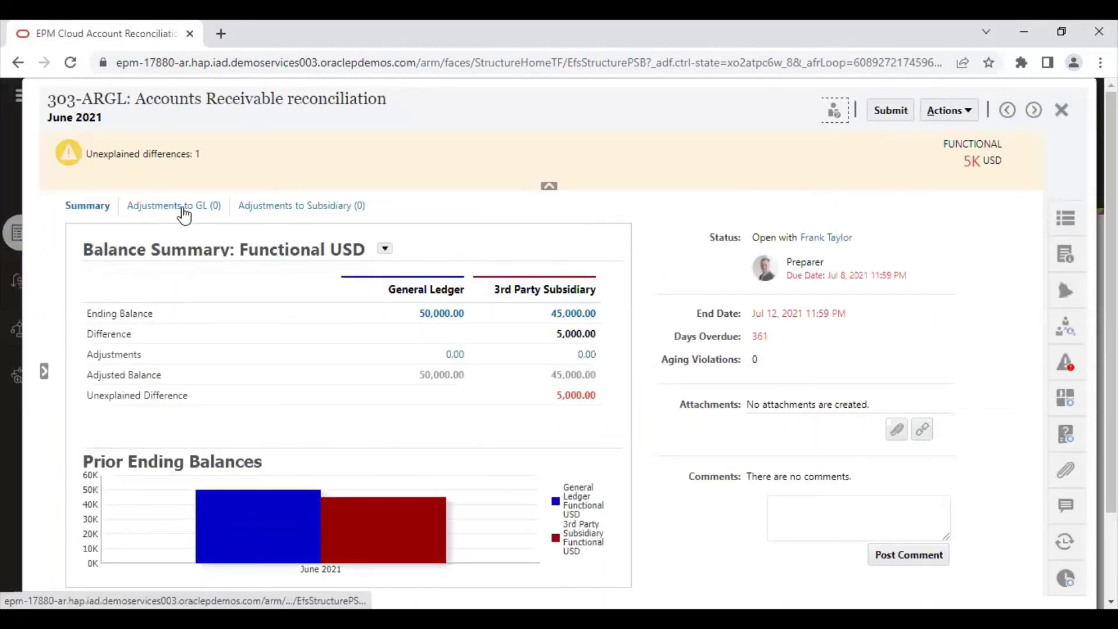
{"action": "left_click", "coordinate": [184, 213]}
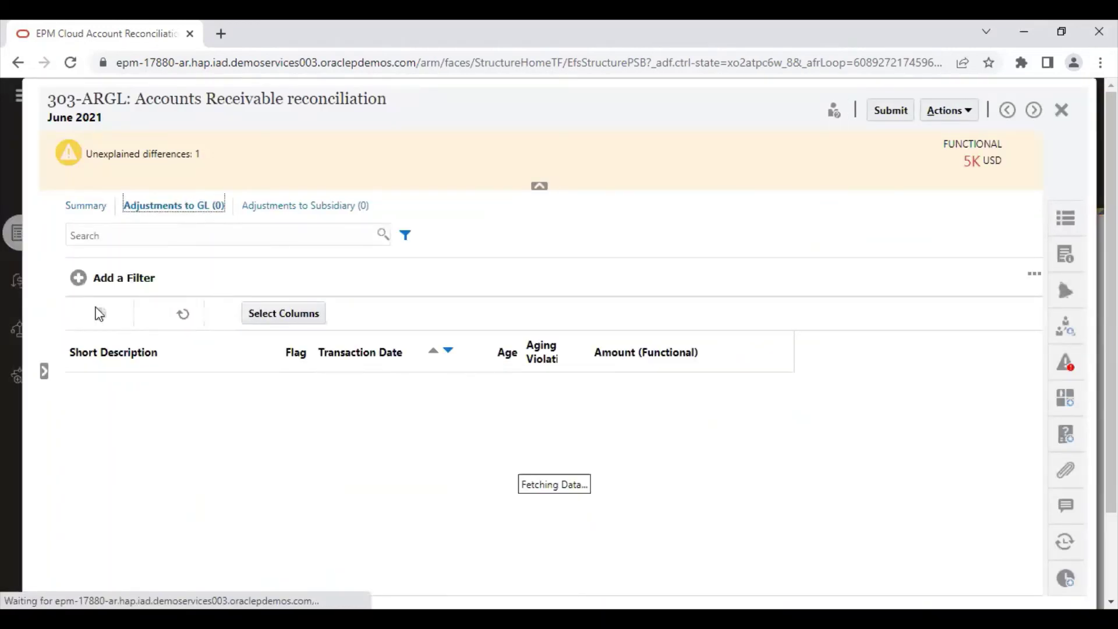
{"action": "left_click", "coordinate": [74, 315]}
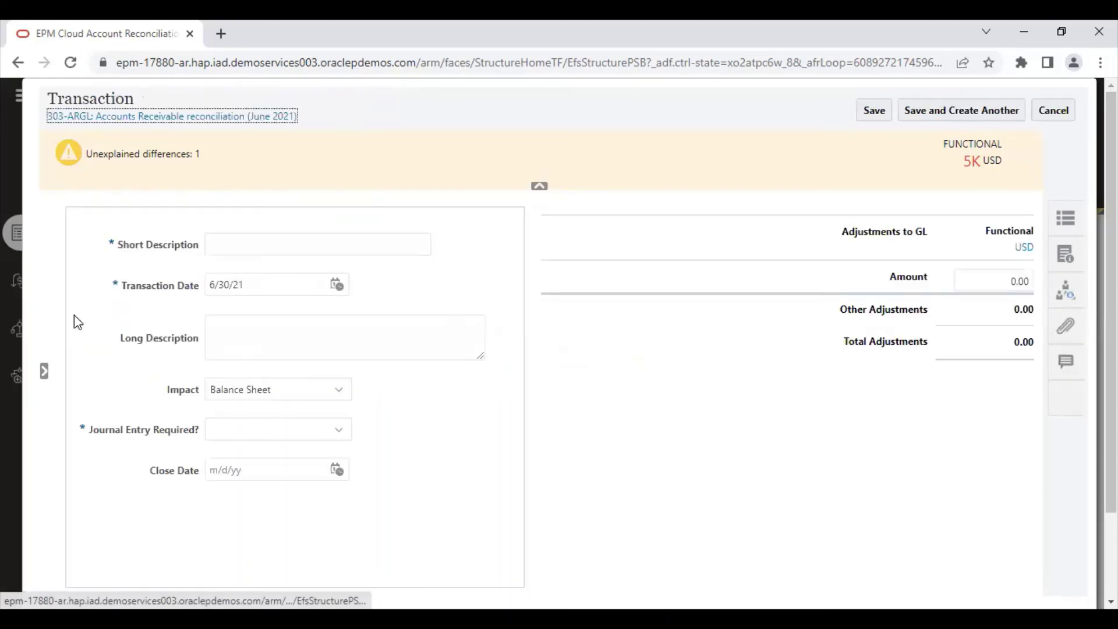
- Save the GL adjustment with short description "missing entry found", amount 5,000.00 USD, and Journal Entry Required set to Yes
{"action": "left_click", "coordinate": [252, 249]}
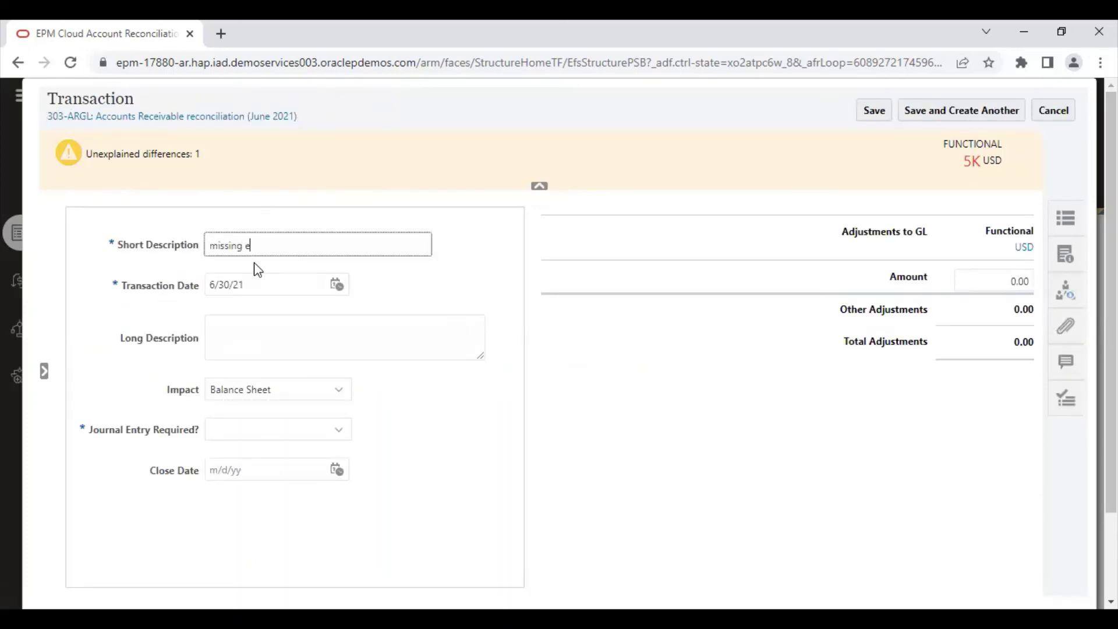
{"action": "type", "text": "missing entry found"}
{"action": "left_click", "coordinate": [1016, 280]}
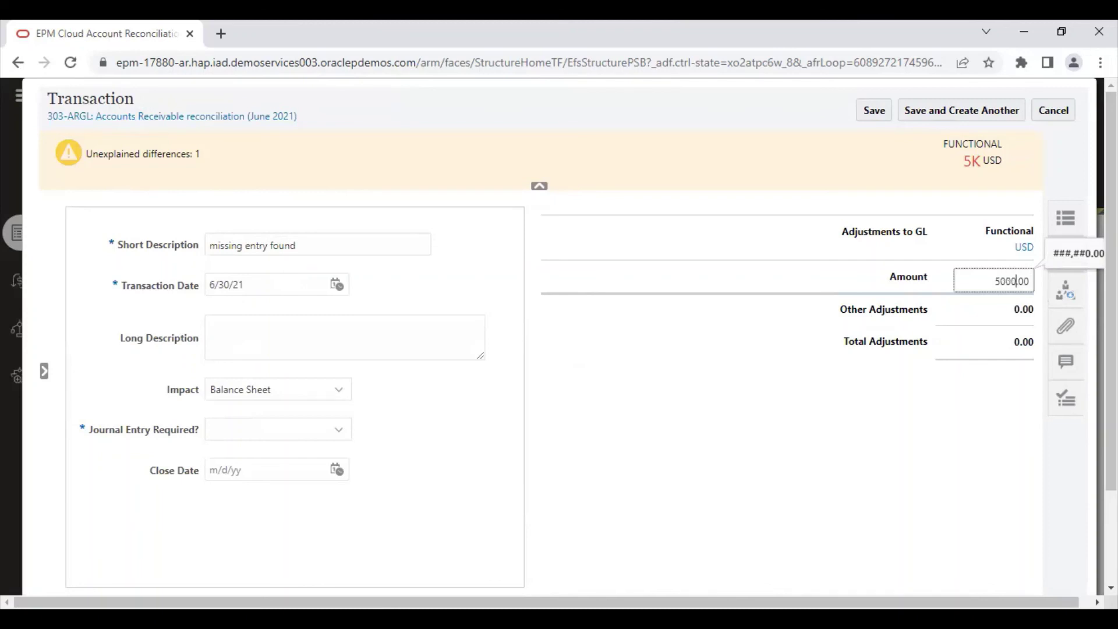
{"action": "left_click", "coordinate": [889, 443]}
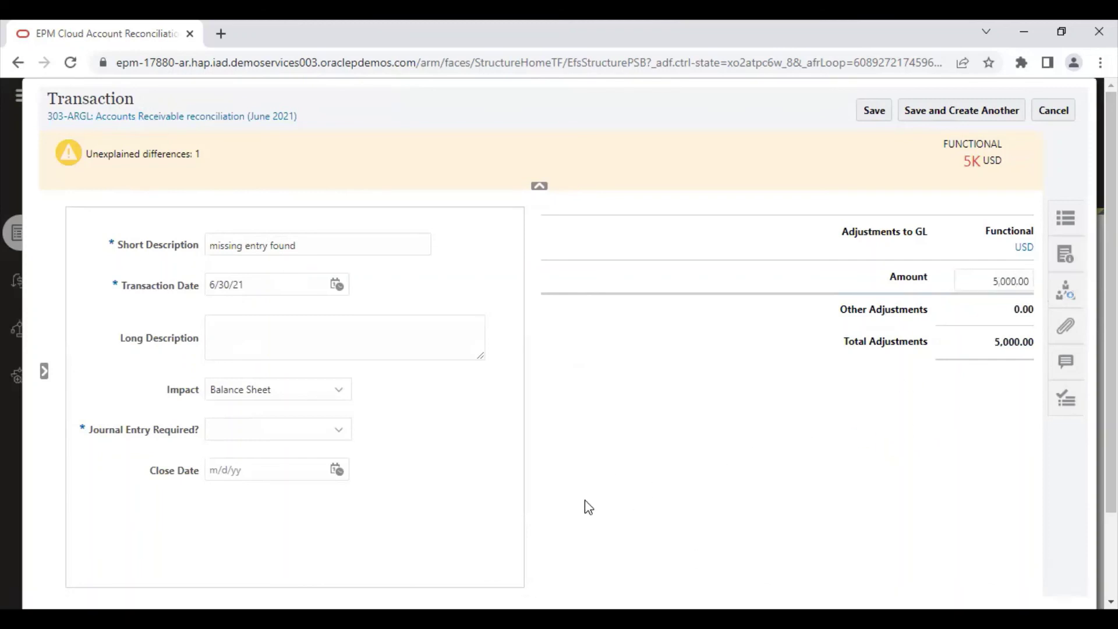
{"action": "left_click", "coordinate": [286, 440]}
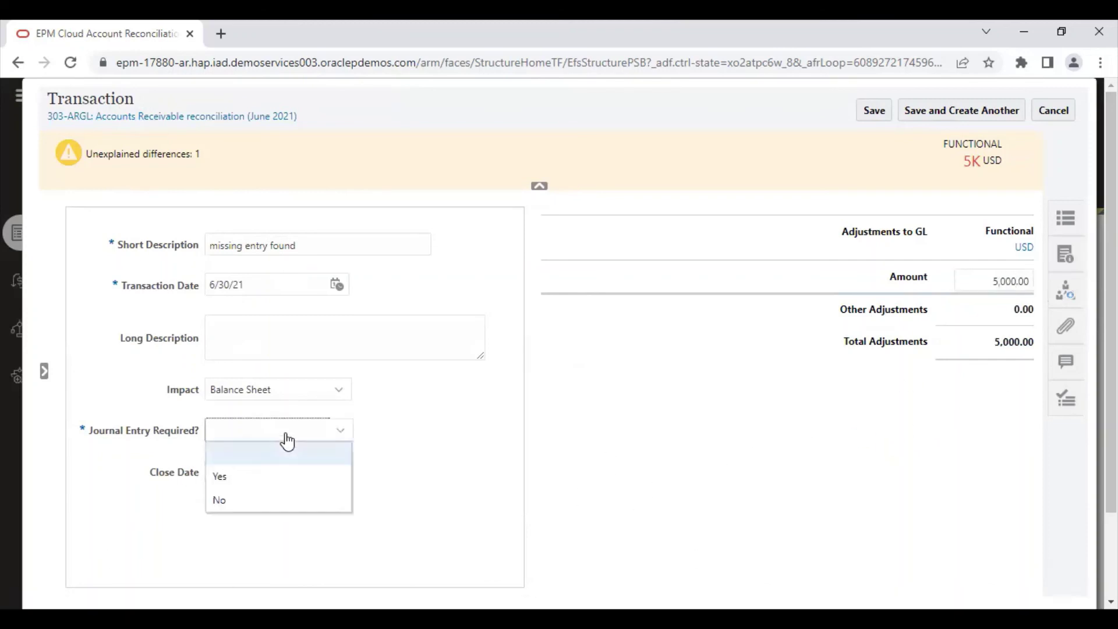
{"action": "left_click", "coordinate": [246, 476]}
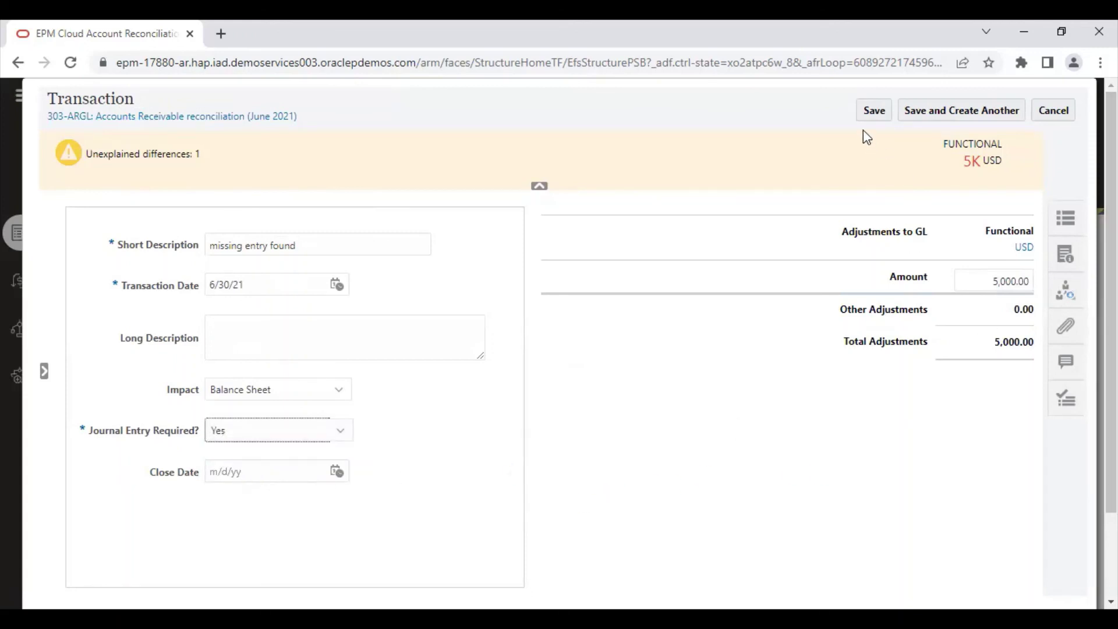
{"action": "left_click", "coordinate": [875, 111]}
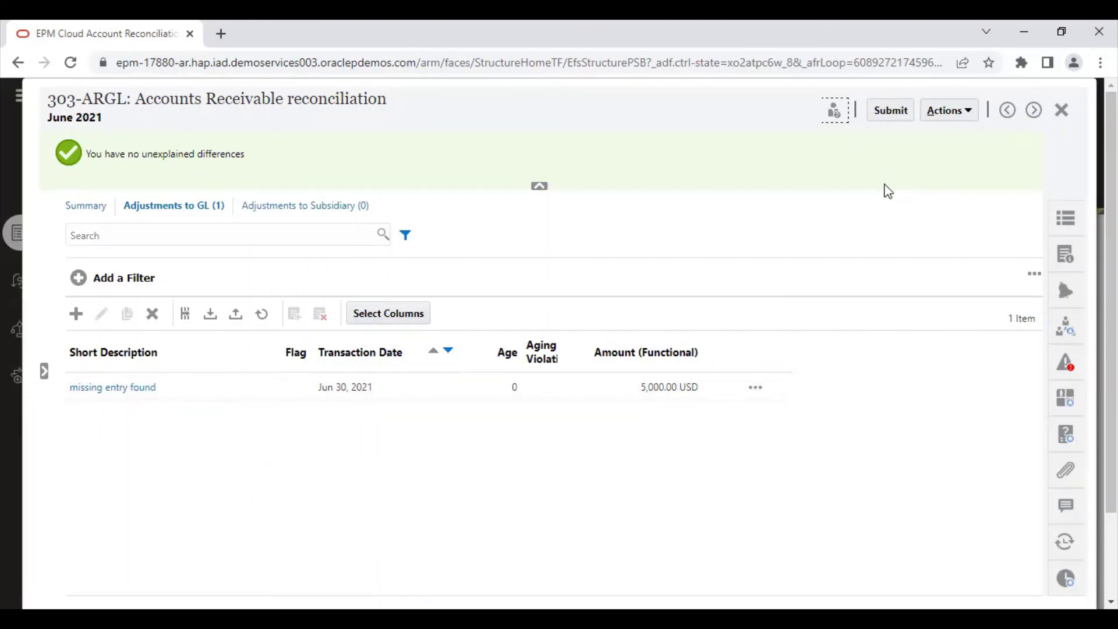
- Submit the 303-ARGL reconciliation, confirm completing its preparation, and close it to return to the reconciliations list
{"action": "left_click", "coordinate": [905, 118]}
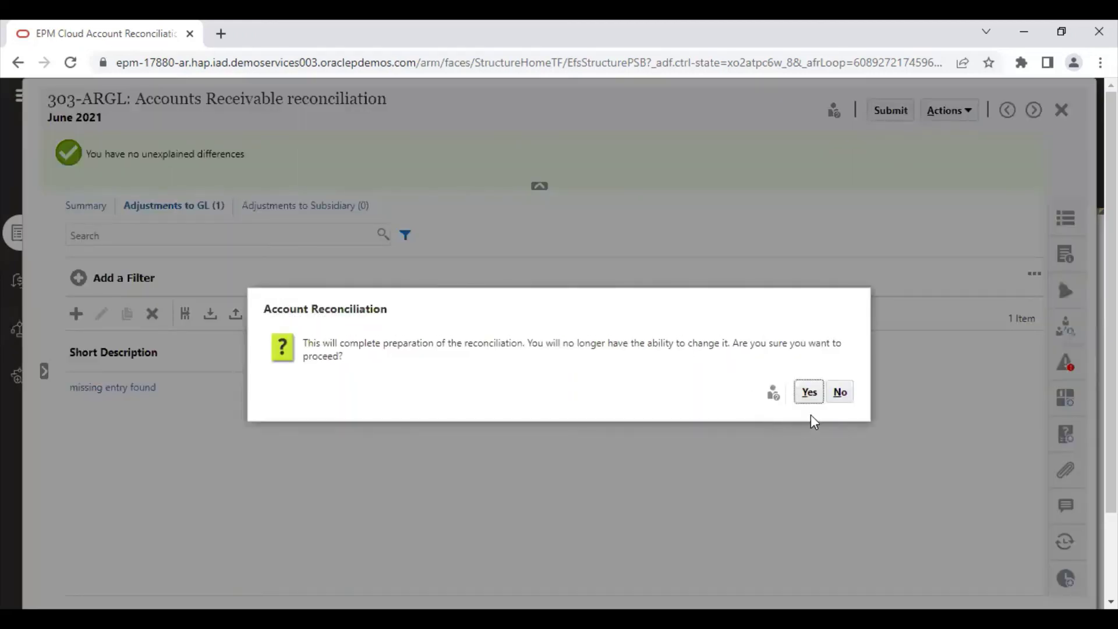
{"action": "left_click", "coordinate": [811, 391]}
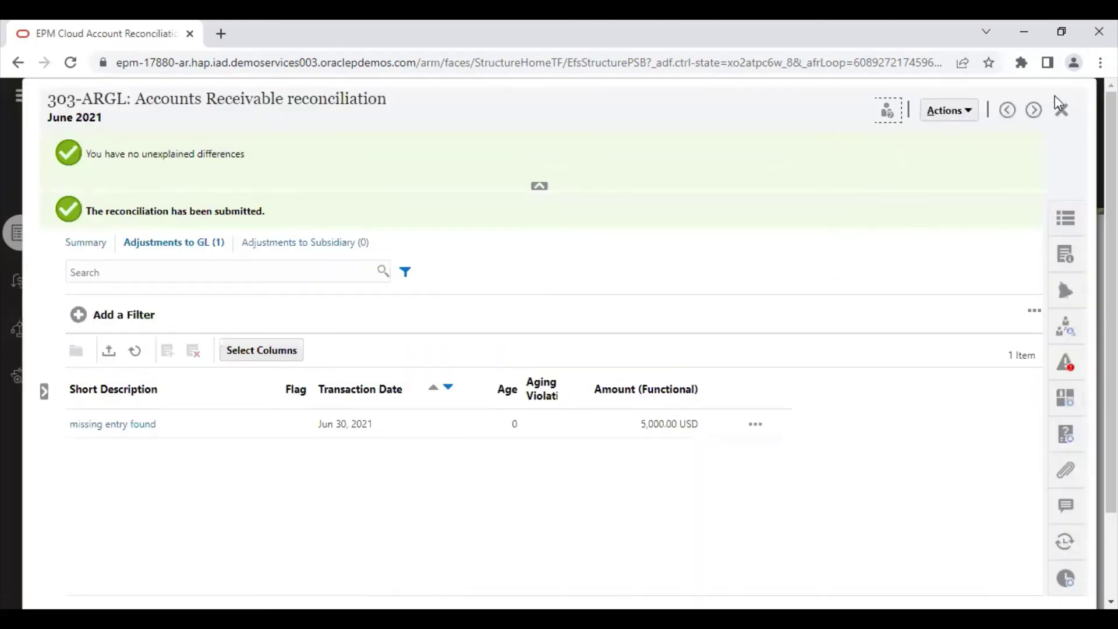
{"action": "left_click", "coordinate": [1062, 110]}
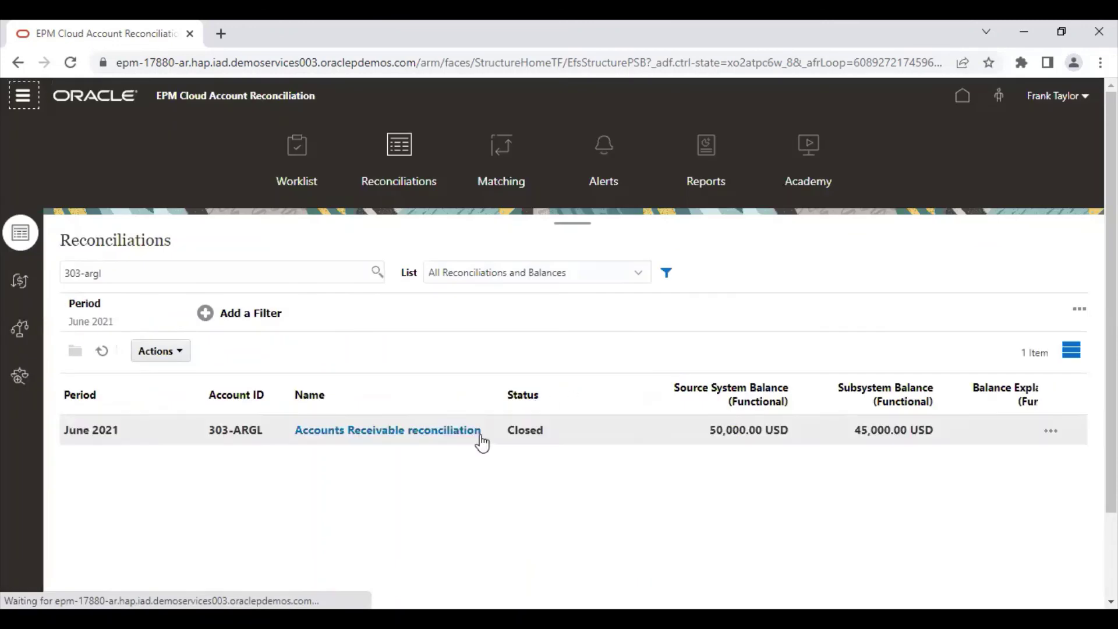